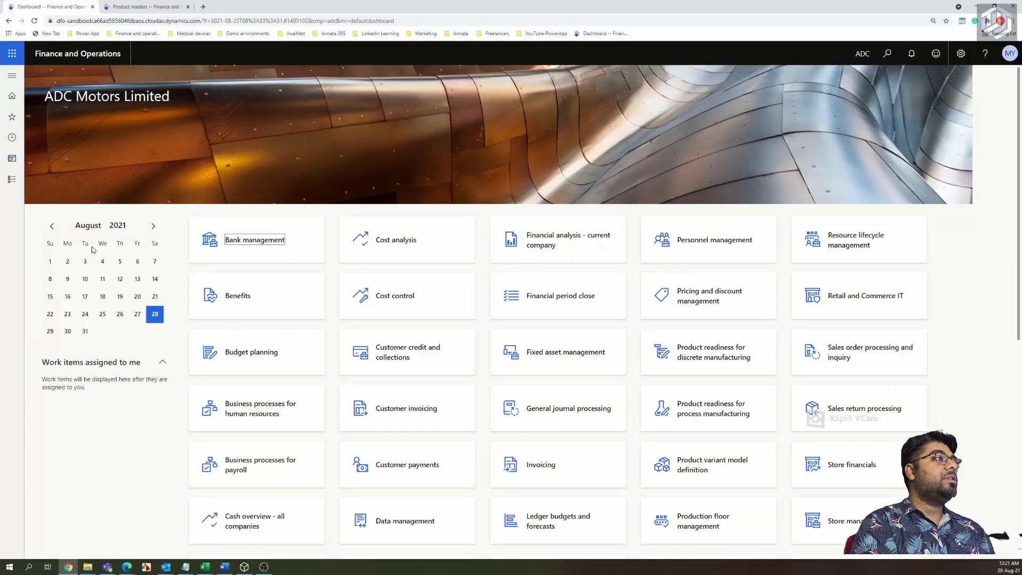
# - Open the All products and product masters list in the Product information management module
pyautogui.click(18, 78)
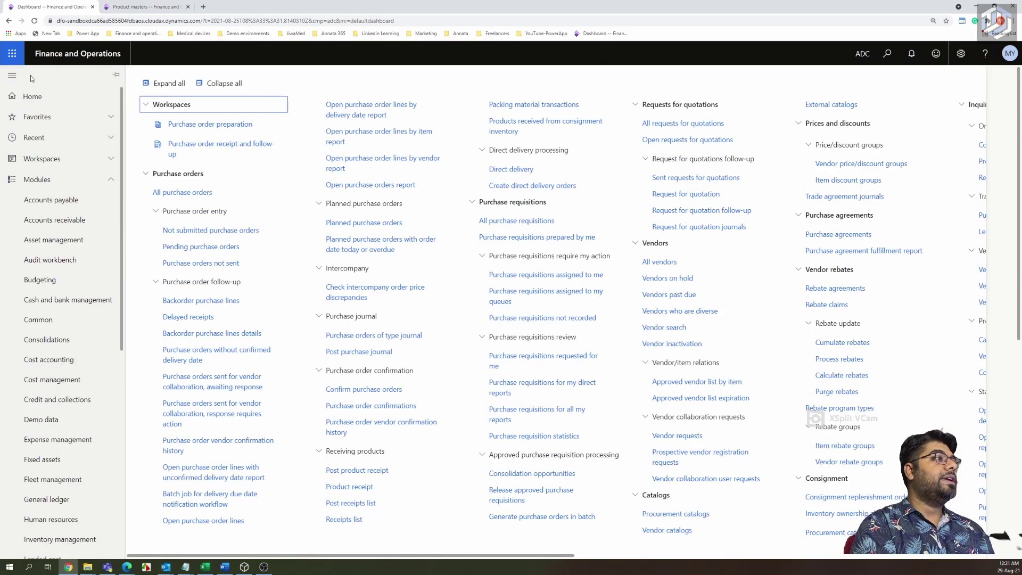
pyautogui.scroll(-3, 100, 371)
pyautogui.scroll(-2, 99, 370)
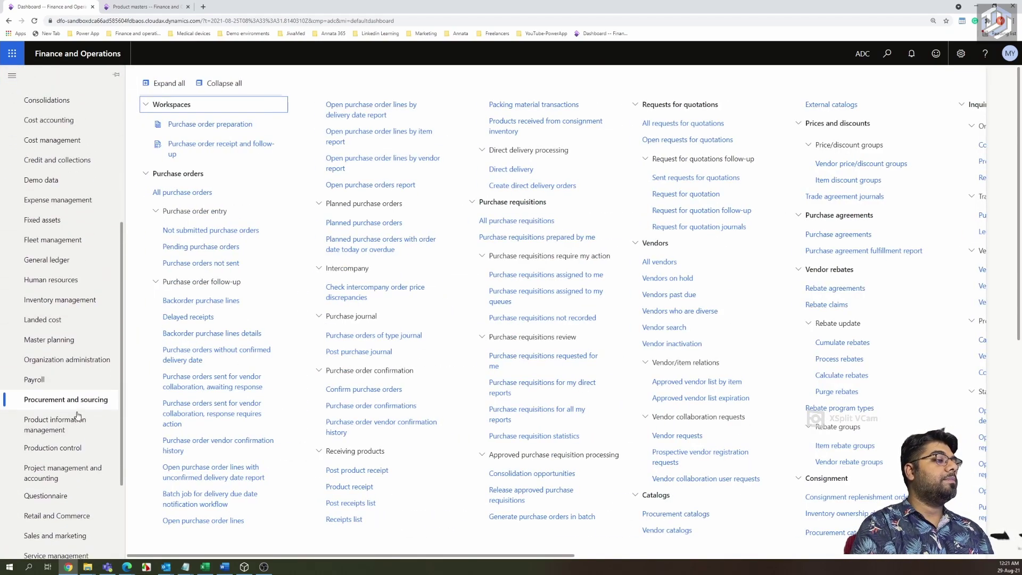
pyautogui.click(61, 428)
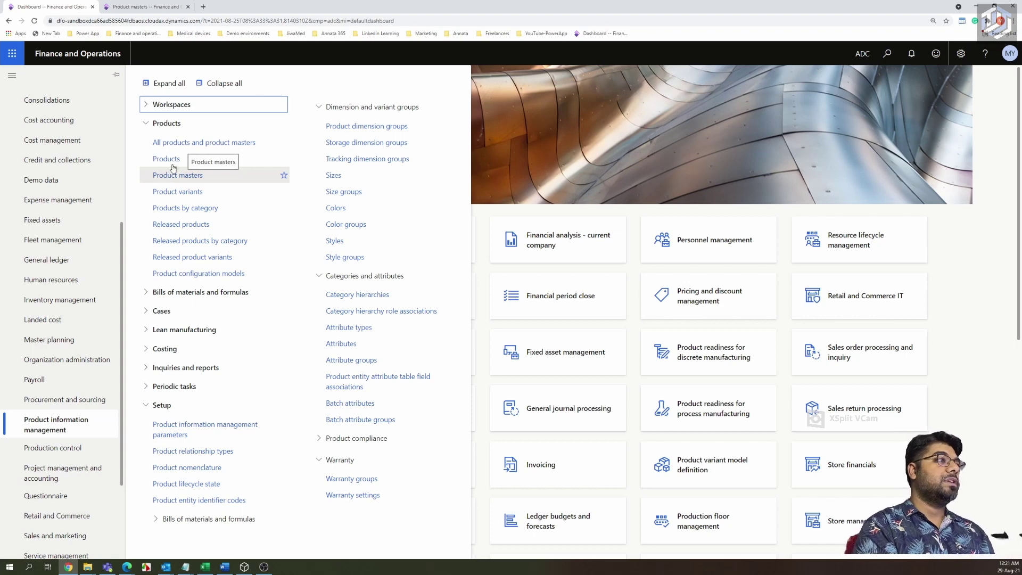
pyautogui.click(193, 142)
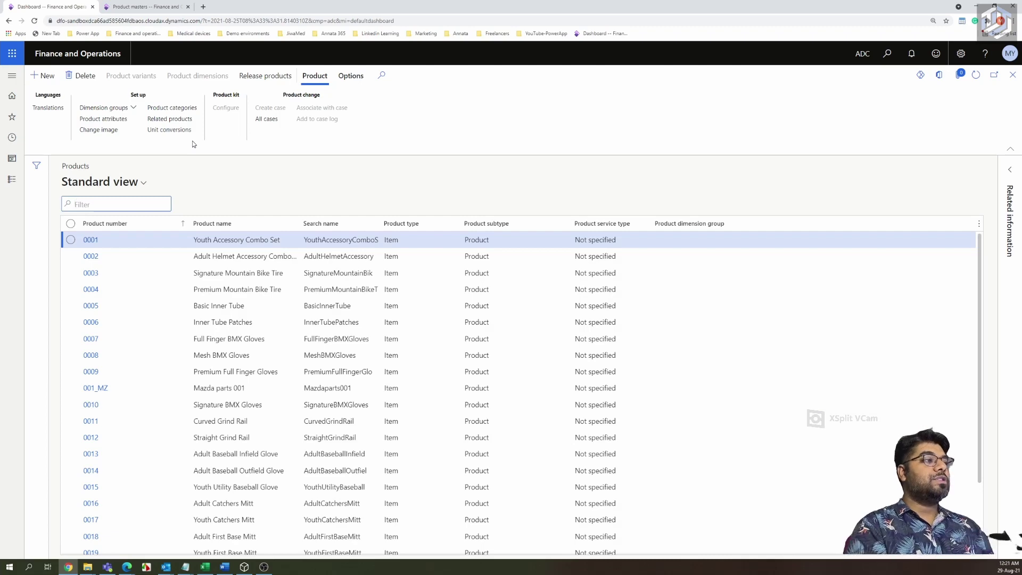
# - Examine the product list, comparing the product subtypes and product dimension groups of the items
pyautogui.scroll(-2, 139, 346)
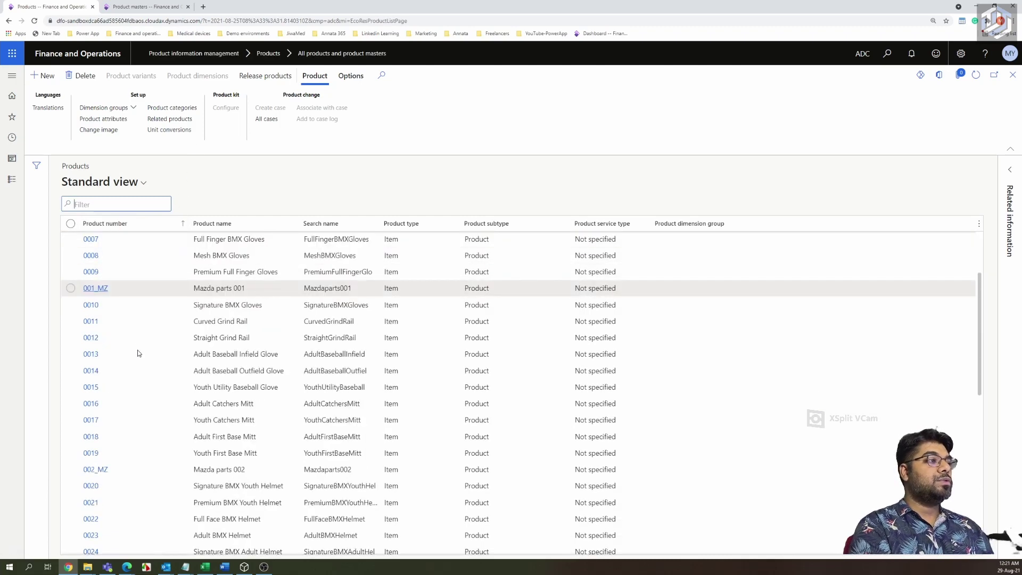
pyautogui.scroll(-10, 138, 354)
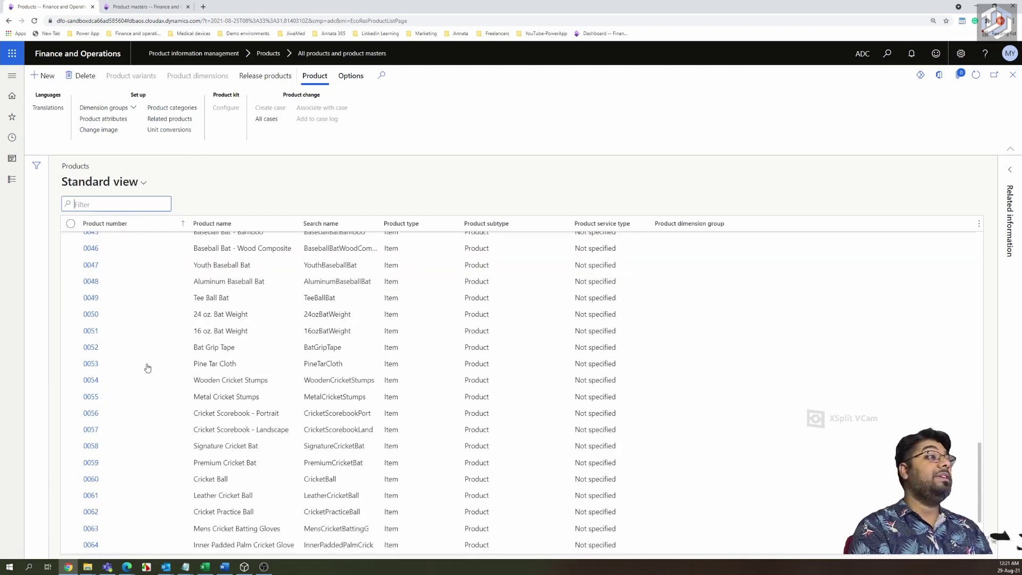
pyautogui.scroll(-8, 147, 367)
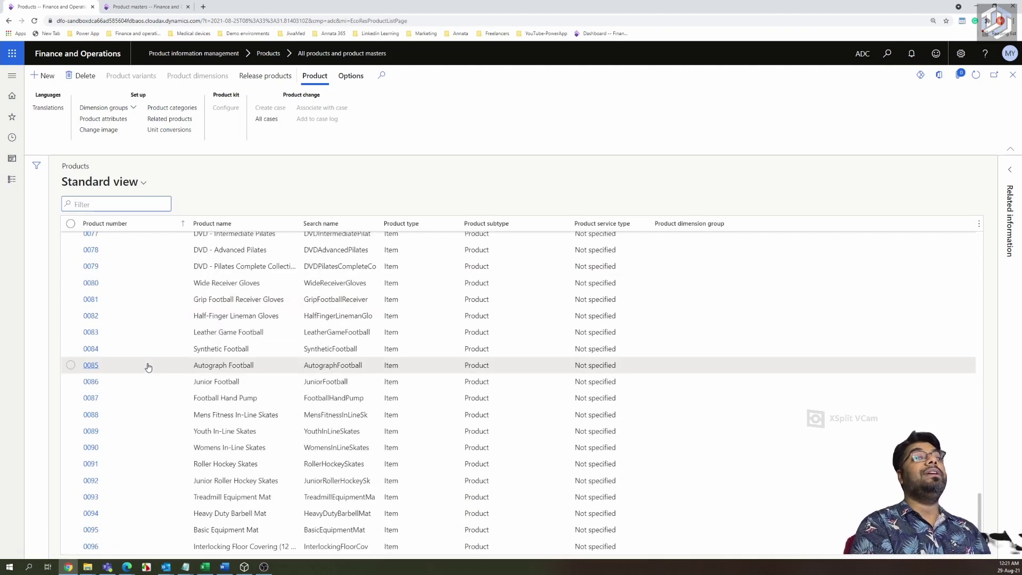
pyautogui.scroll(3, 149, 367)
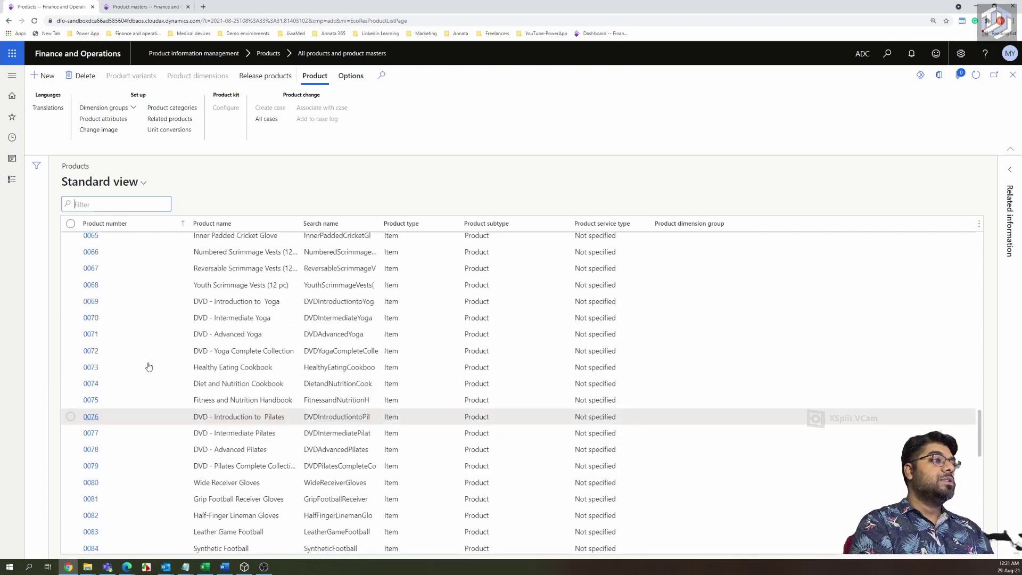
pyautogui.scroll(3, 149, 368)
pyautogui.scroll(-5, 147, 366)
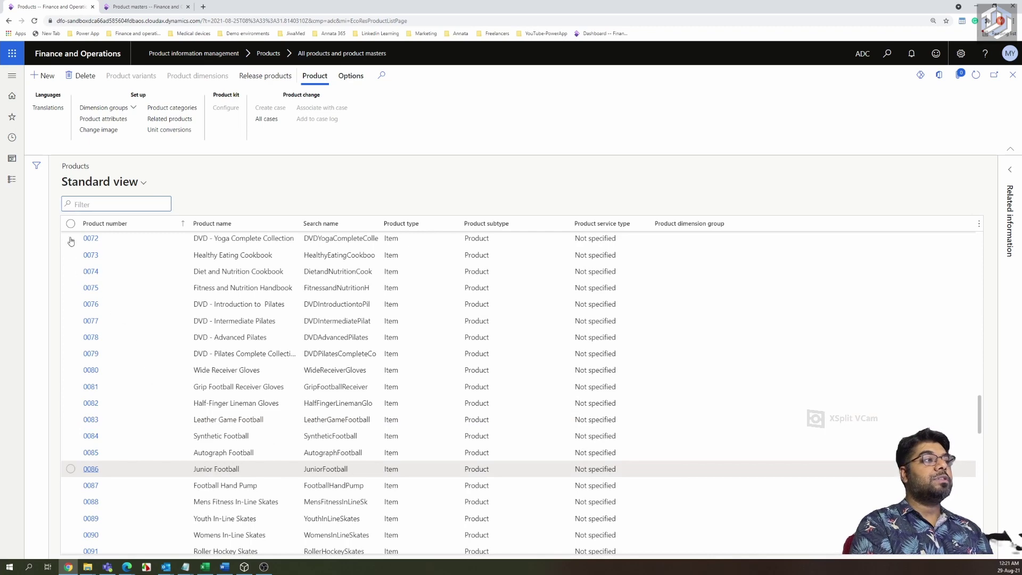
pyautogui.scroll(8, 139, 334)
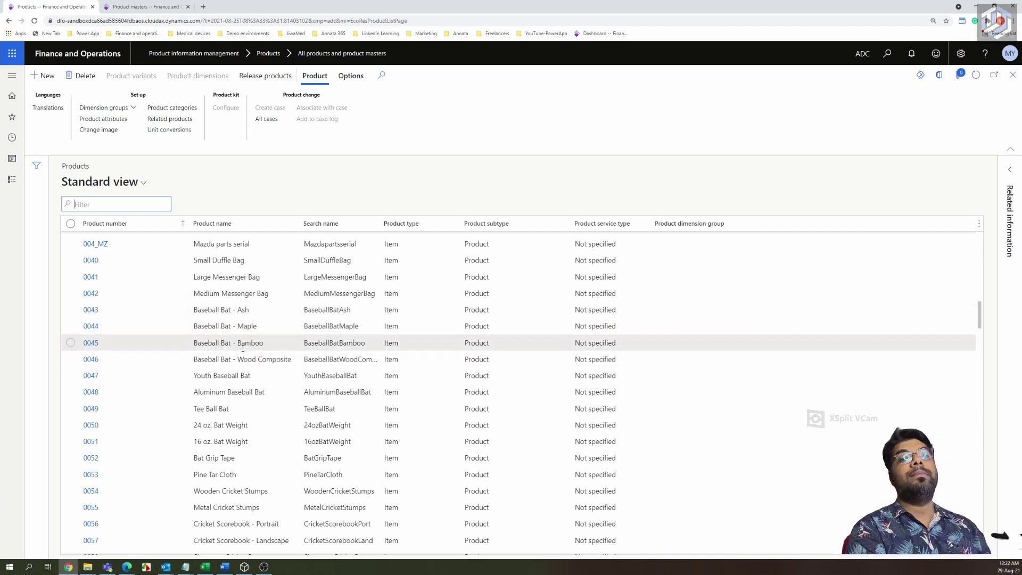
pyautogui.scroll(-9, 159, 307)
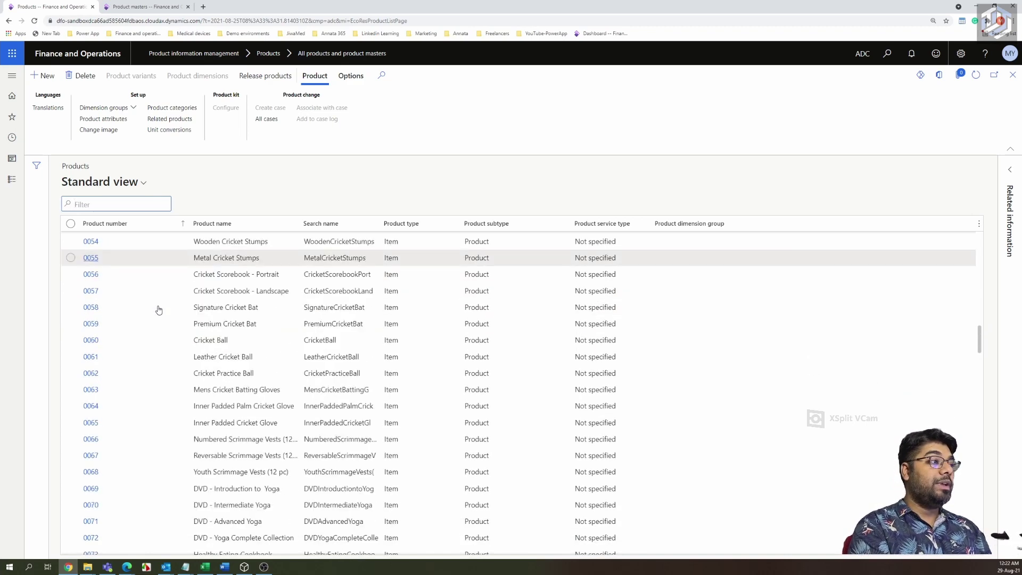
pyautogui.scroll(-12, 158, 310)
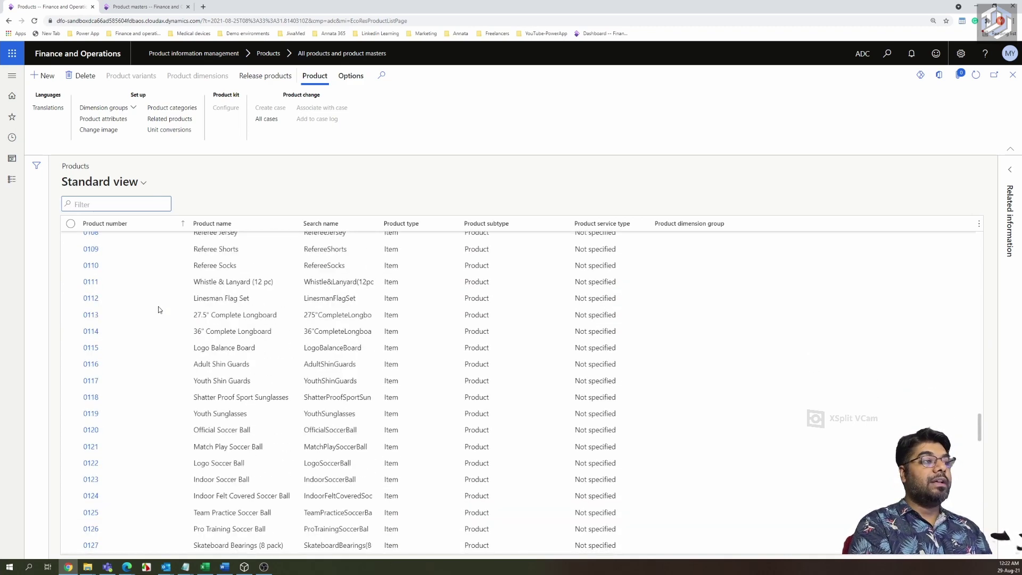
pyautogui.scroll(-13, 158, 310)
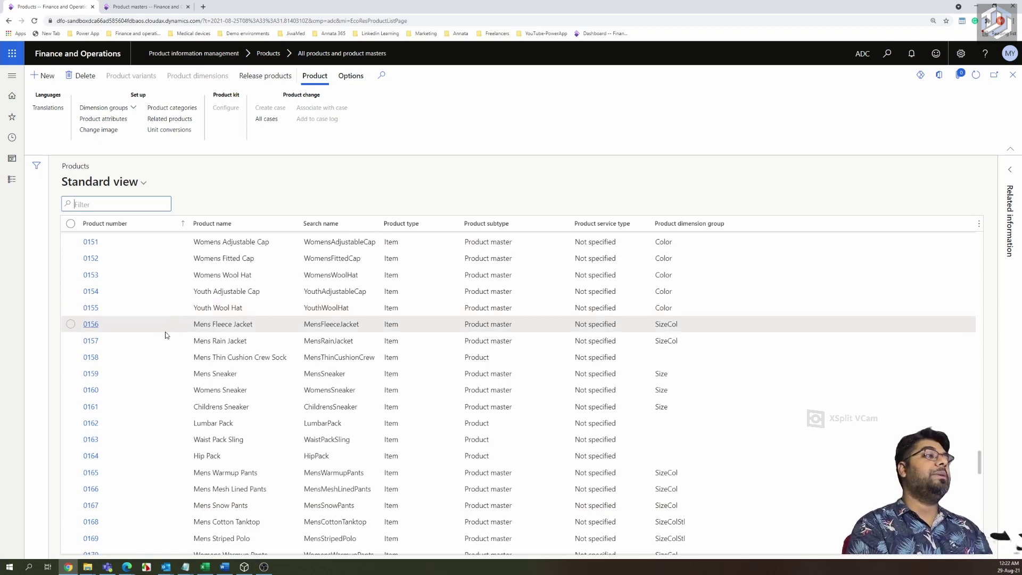
pyautogui.scroll(-6, 159, 319)
pyautogui.scroll(-5, 166, 337)
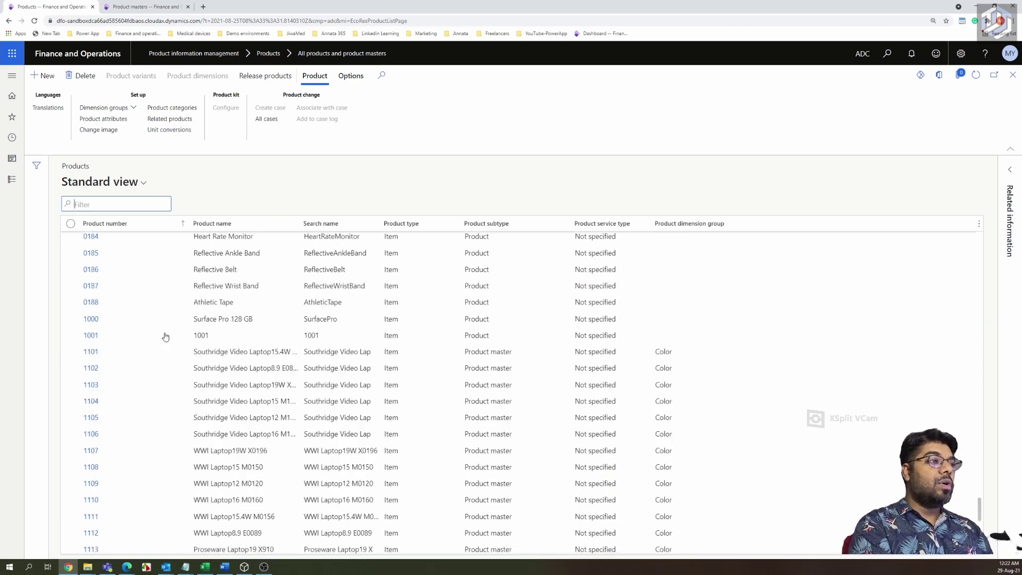
pyautogui.scroll(-7, 165, 336)
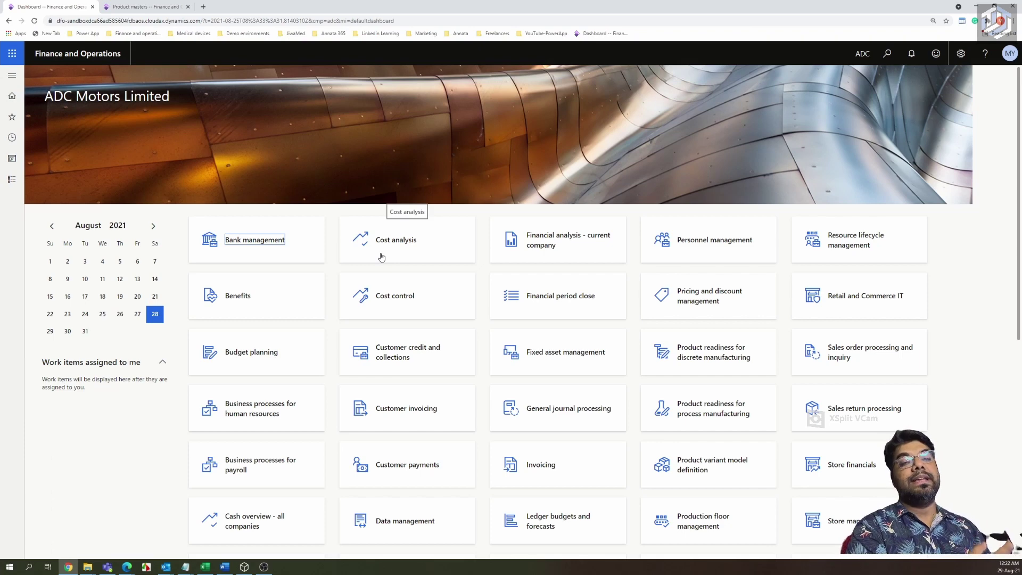
# - Review the Released products list of the ADC company and close it
pyautogui.click(11, 75)
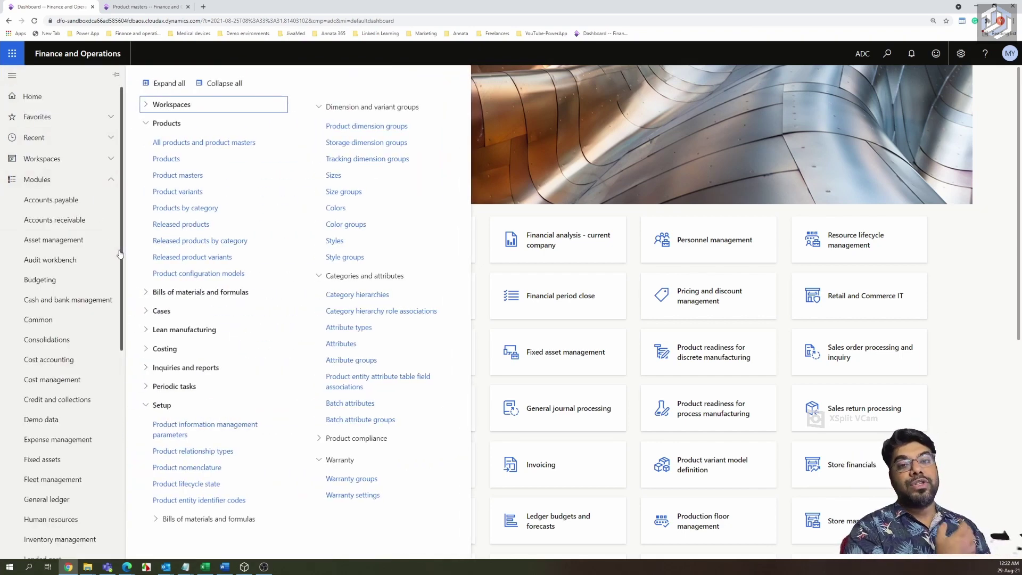
pyautogui.click(186, 225)
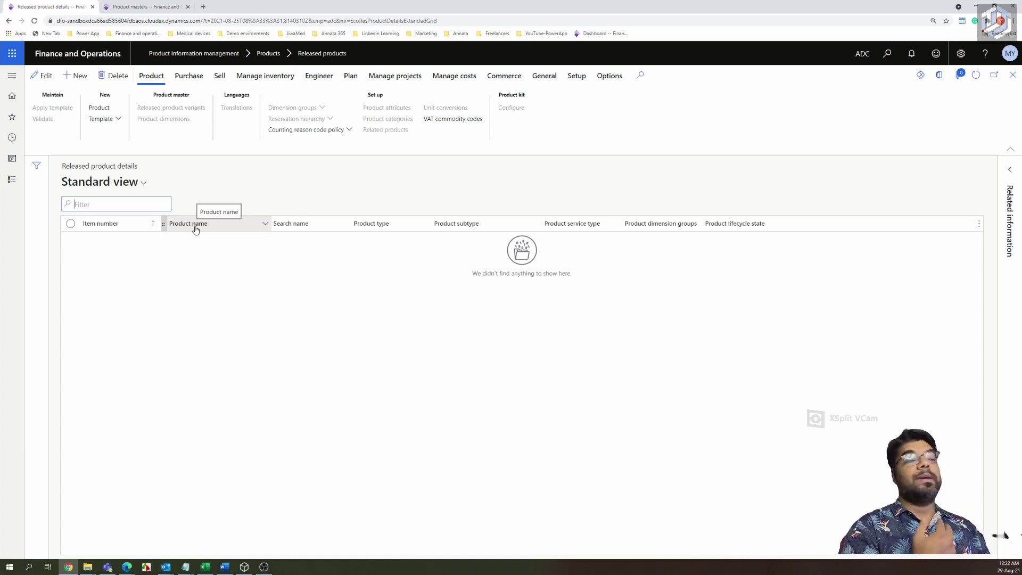
pyautogui.moveTo(122, 223); pyautogui.dragTo(83, 224)
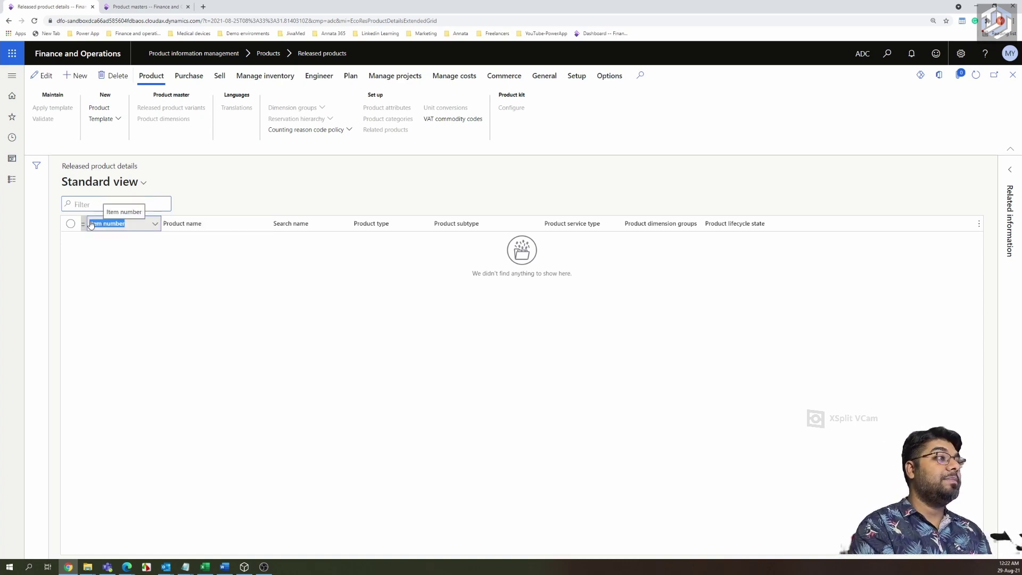
pyautogui.click(114, 359)
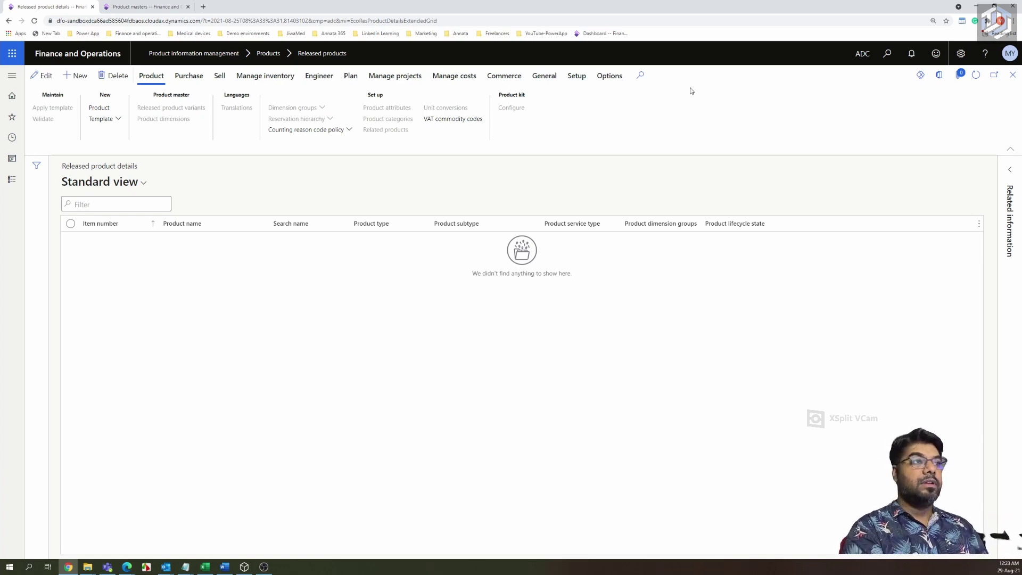
pyautogui.click(1012, 75)
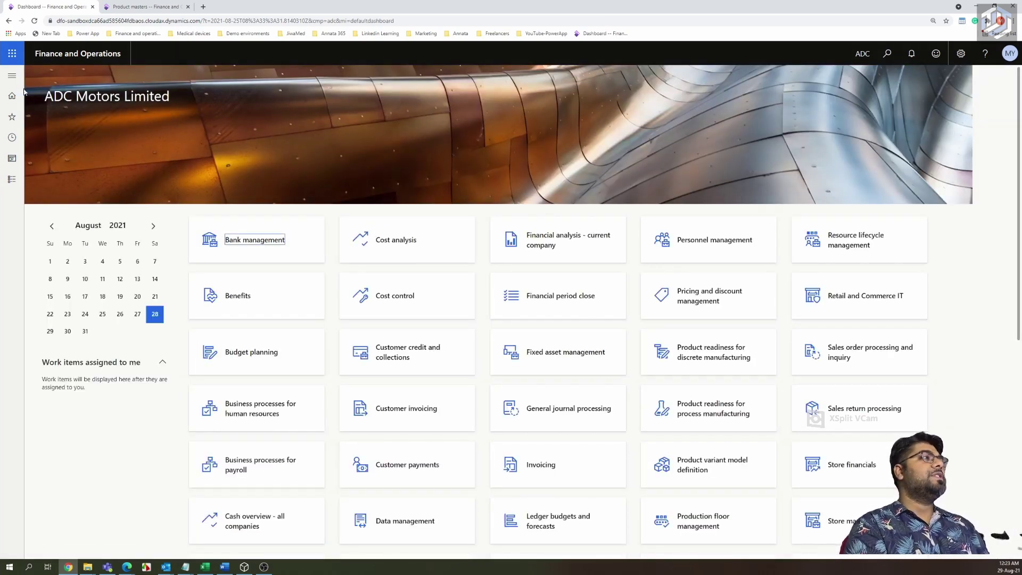
# - Open the All products and product masters list and start a new product record
pyautogui.click(11, 76)
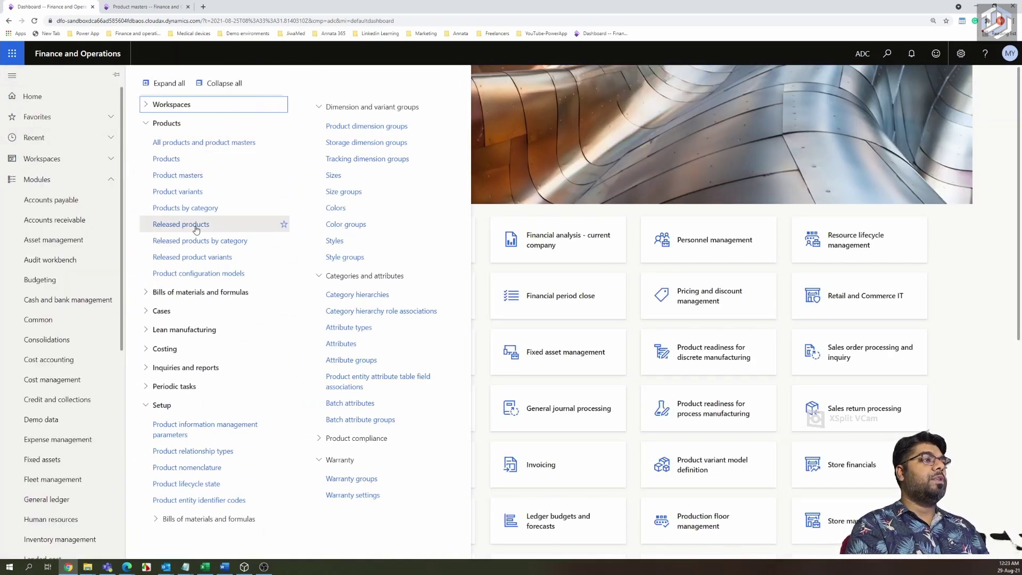
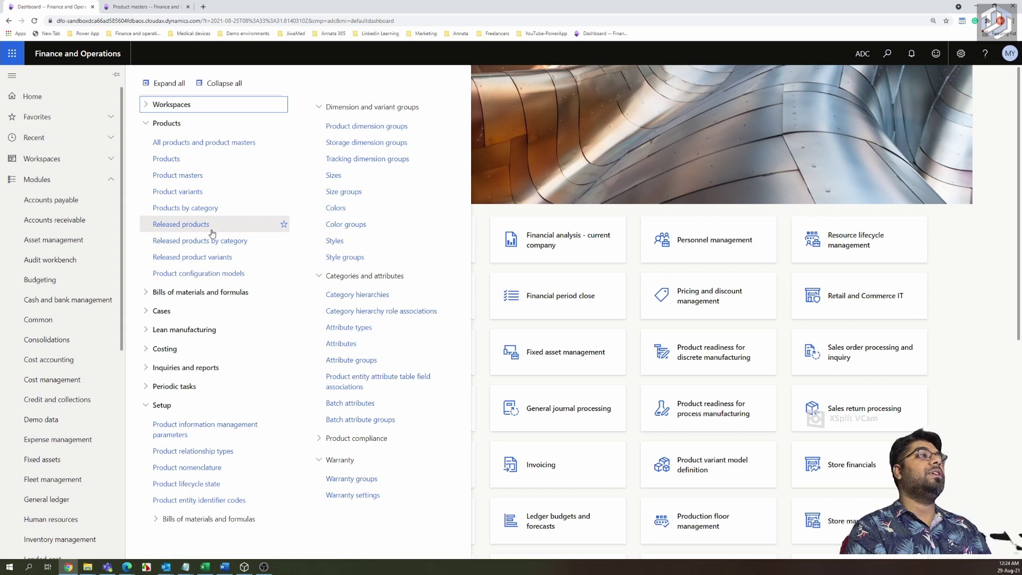
pyautogui.click(199, 143)
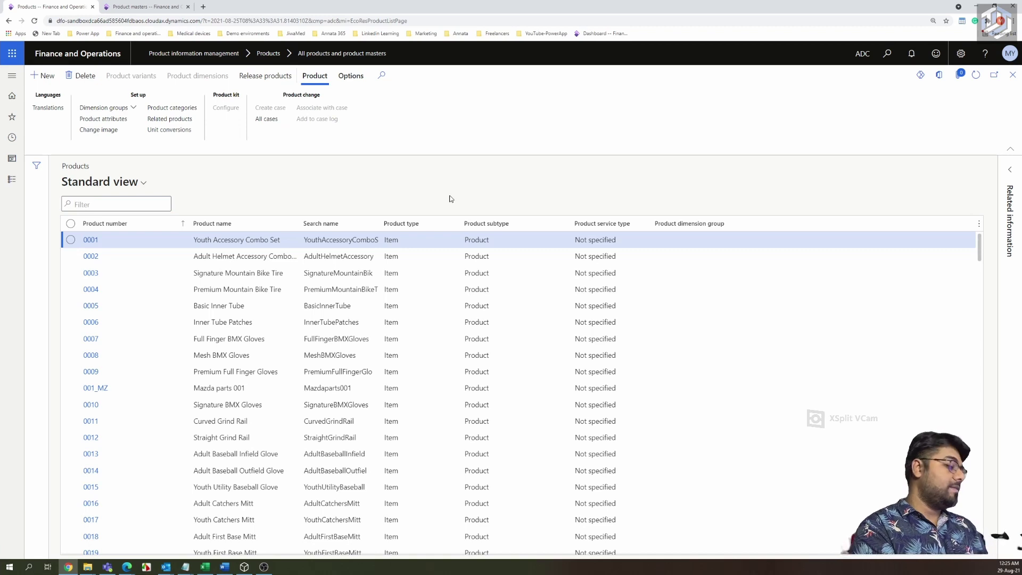
pyautogui.hotkey('alt', 'n')
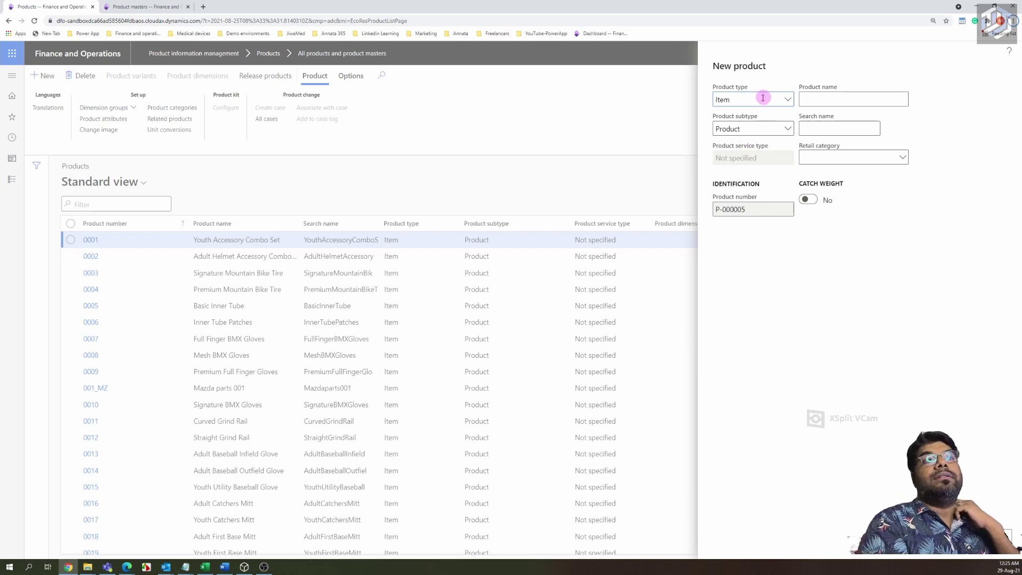
# - Keep Item as the new product's type and Product as its subtype after reviewing the available options
pyautogui.click(788, 104)
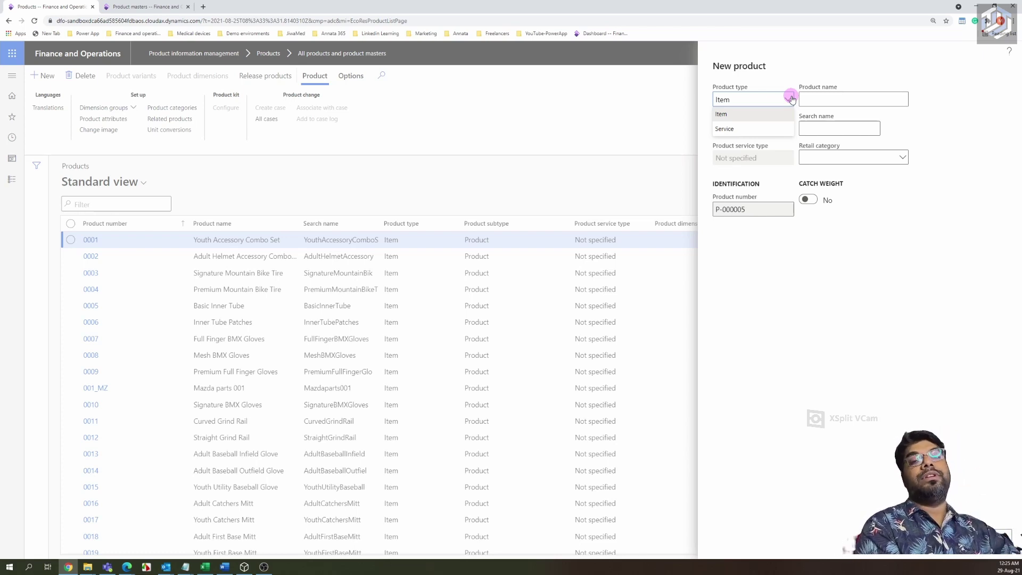
pyautogui.click(720, 117)
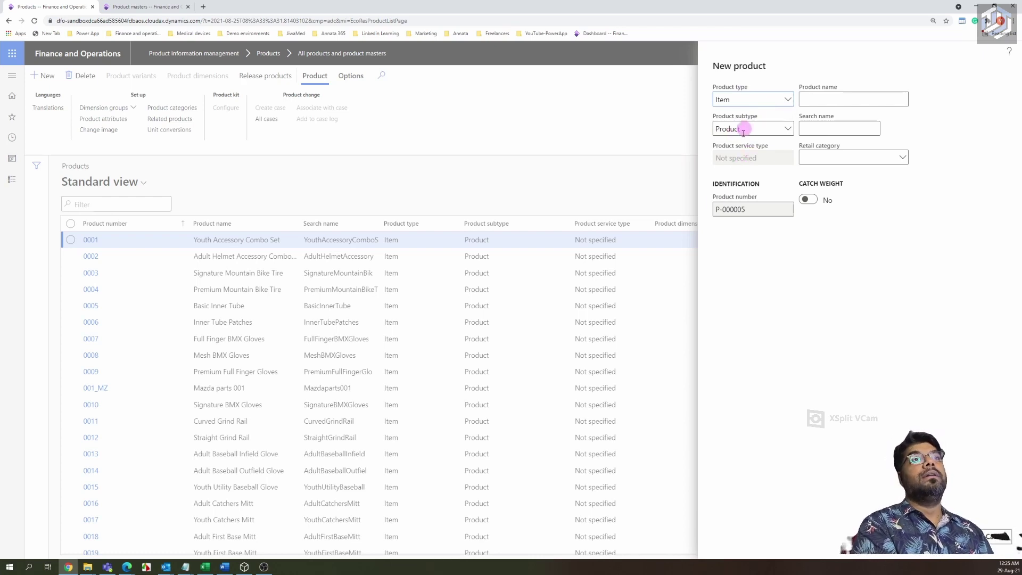
pyautogui.click(787, 129)
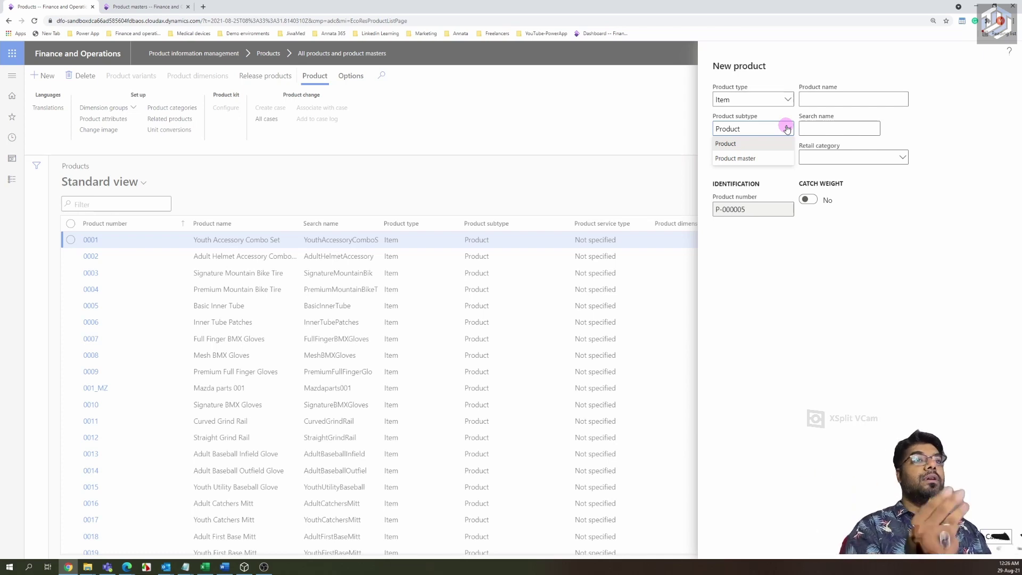
pyautogui.click(796, 273)
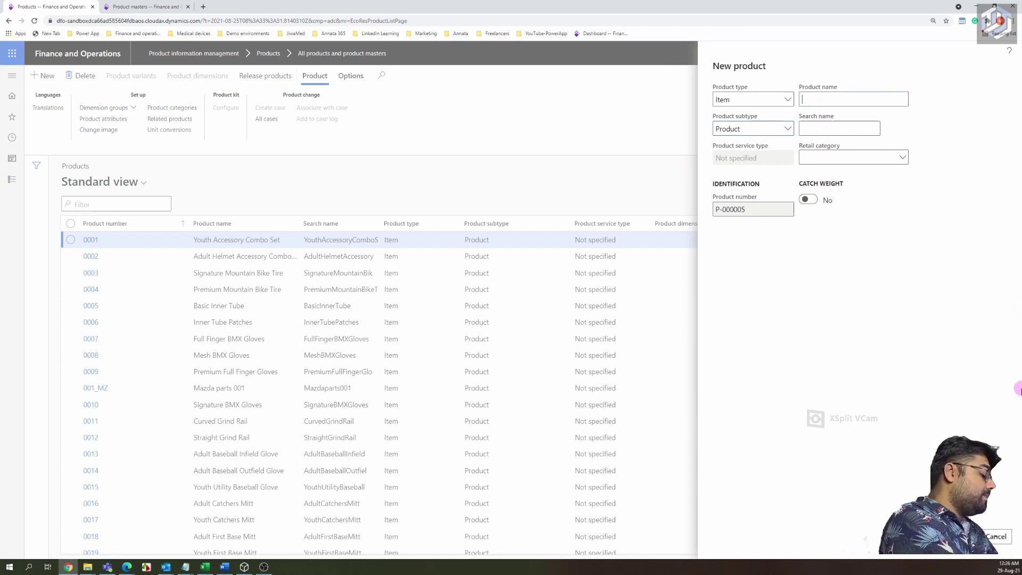
# - Name the new product Alloy Wheels 14 "- Original Product, let the search name fill in, and create the record
pyautogui.write('Allo')
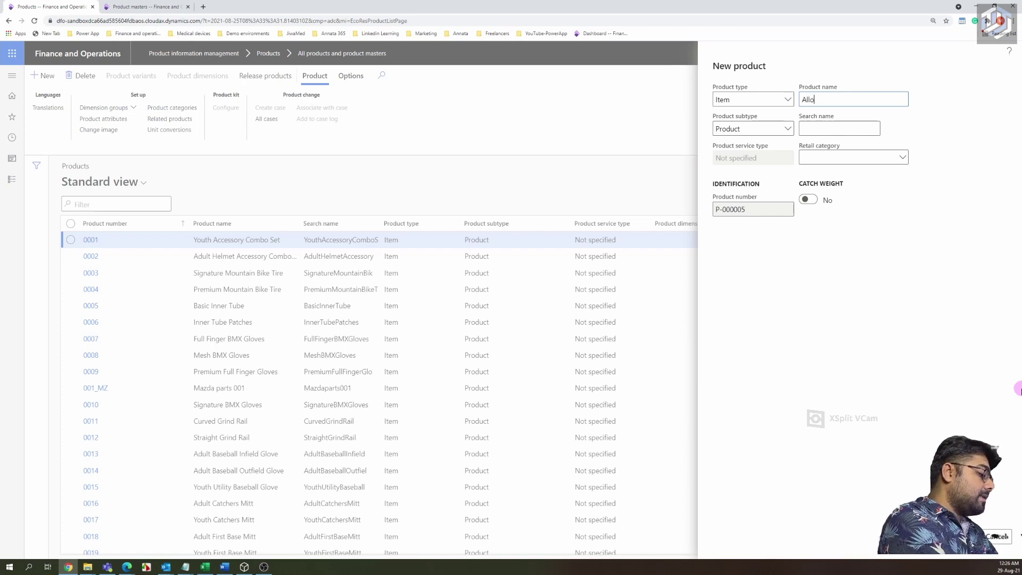
pyautogui.write('y Wheels ')
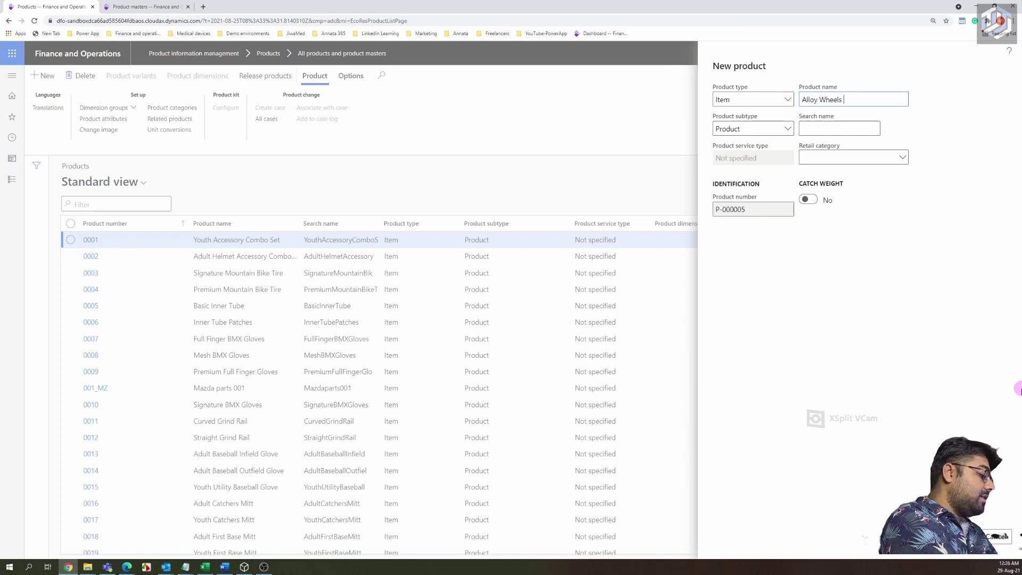
pyautogui.write('14')
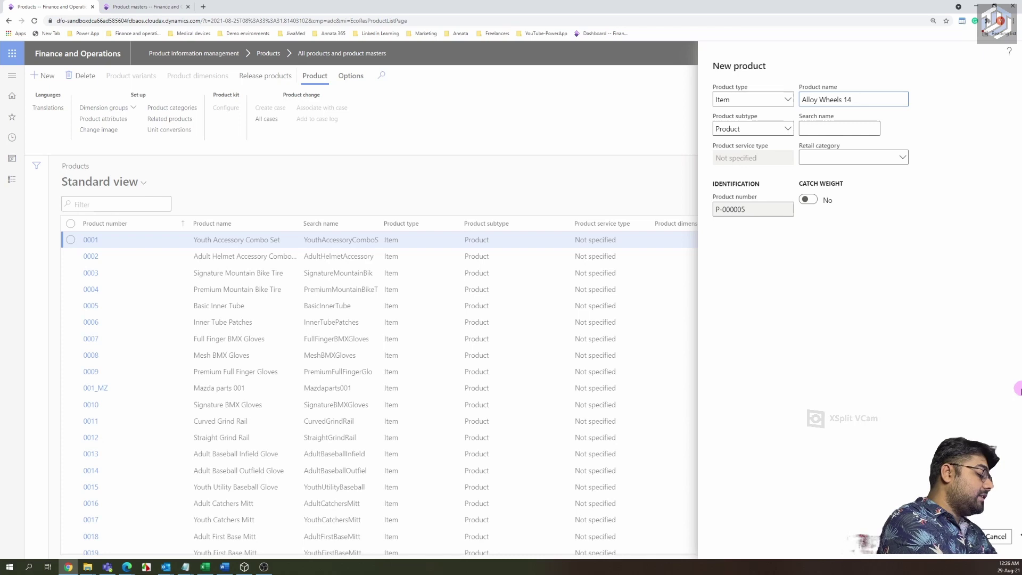
pyautogui.write(' "')
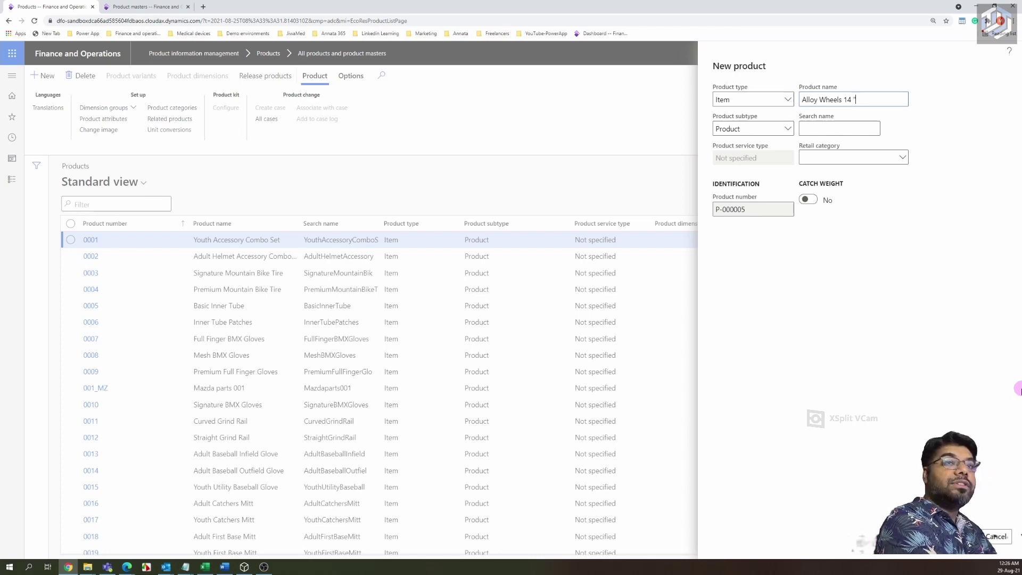
pyautogui.write('- oRI')
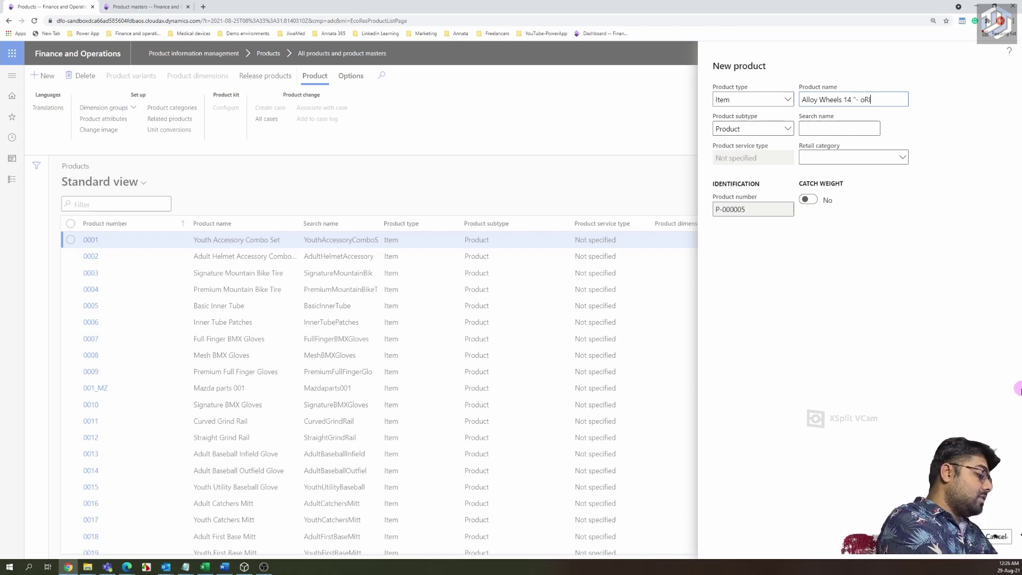
pyautogui.write('GIN')
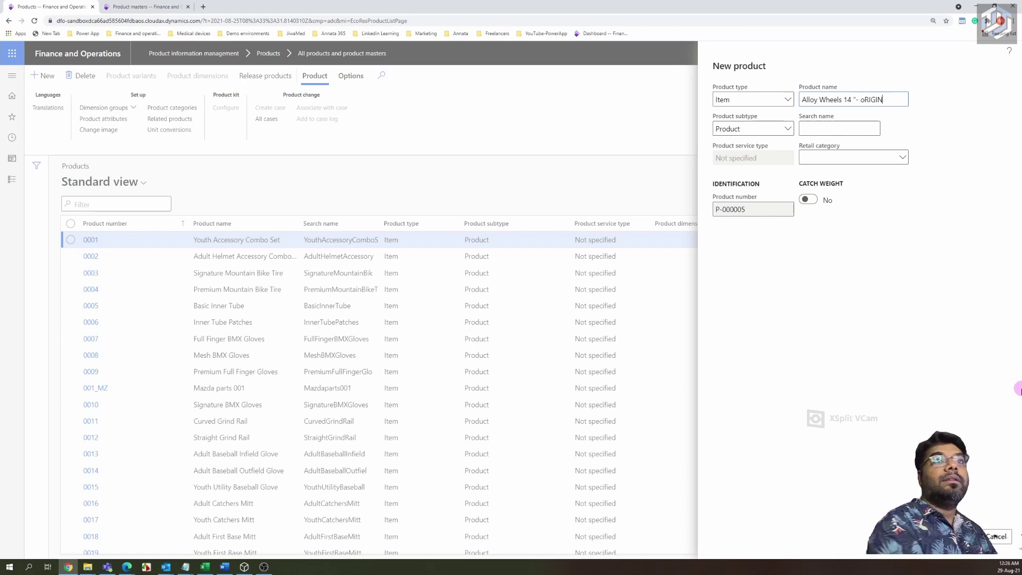
pyautogui.press('BackSpace')
pyautogui.press('BackSpace')
pyautogui.press('BackSpace')
pyautogui.press('BackSpace')
pyautogui.press('BackSpace')
pyautogui.press('BackSpace')
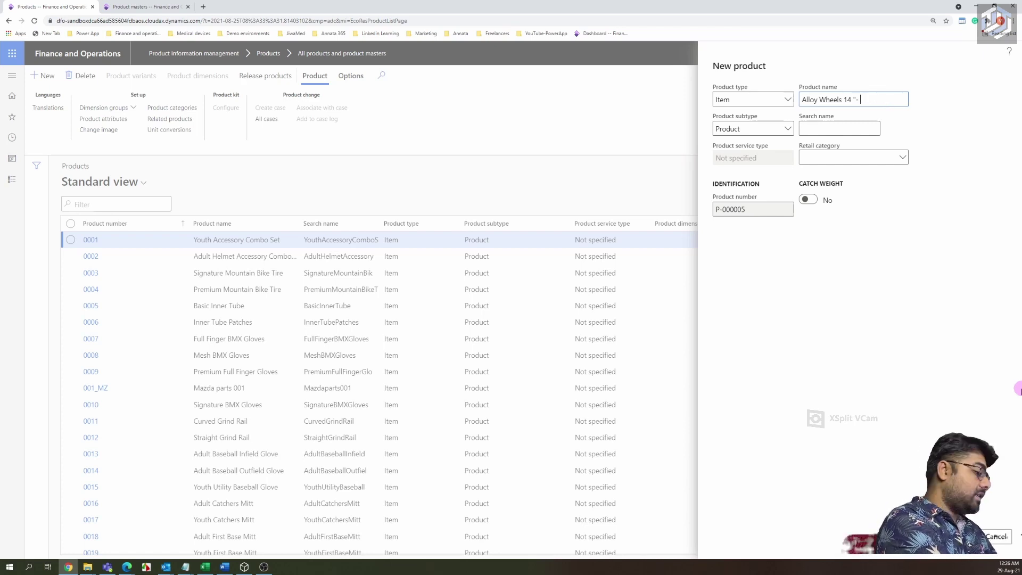
pyautogui.write('Origonal')
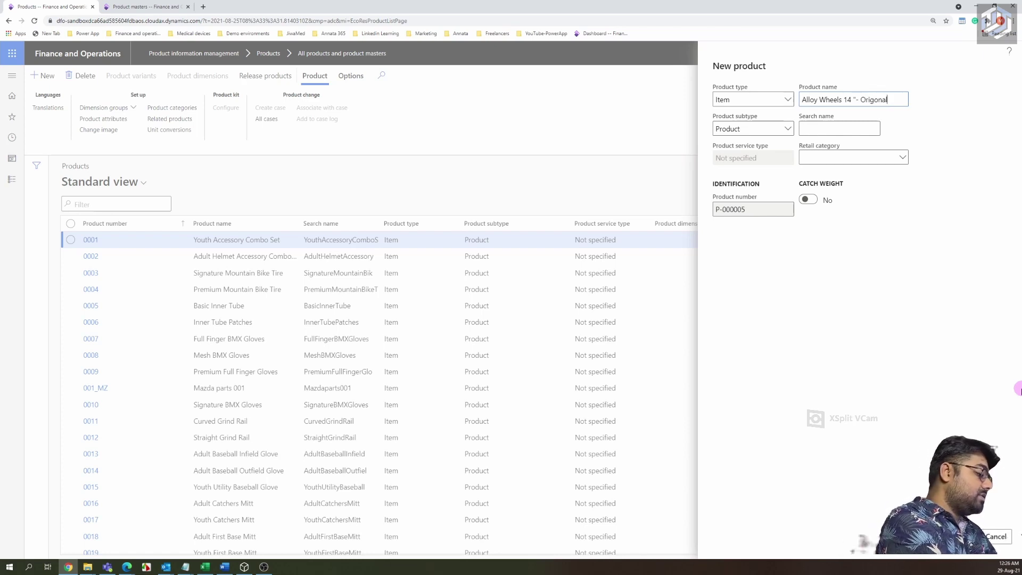
pyautogui.press('BackSpace')
pyautogui.press('BackSpace')
pyautogui.press('BackSpace')
pyautogui.press('BackSpace')
pyautogui.write('i')
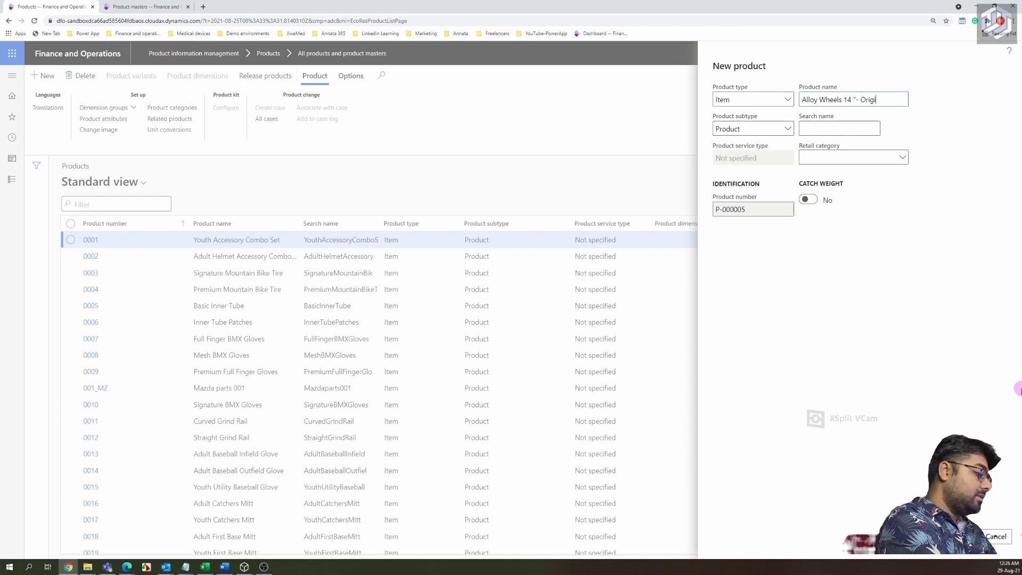
pyautogui.write('nal Produ')
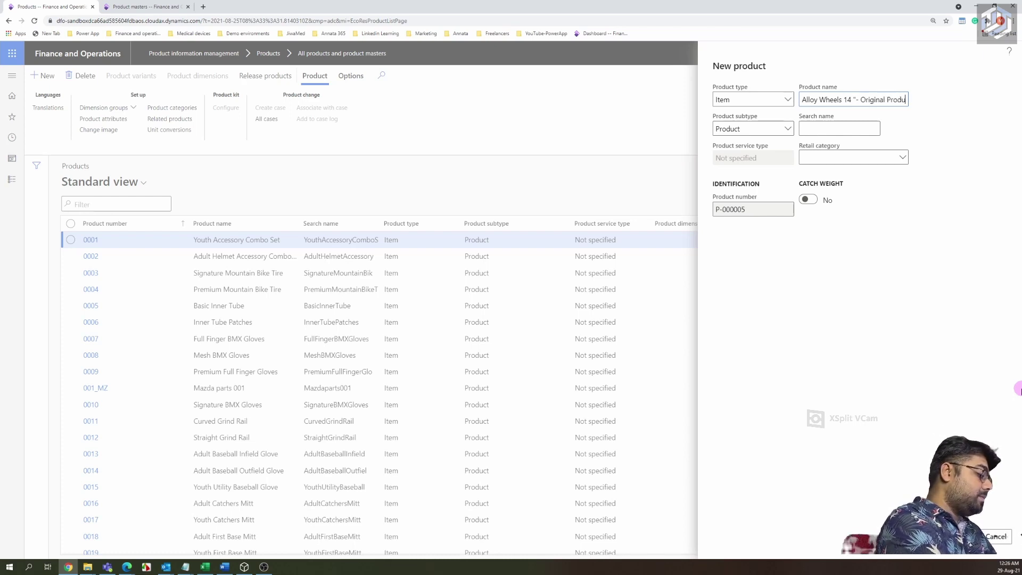
pyautogui.write('ct')
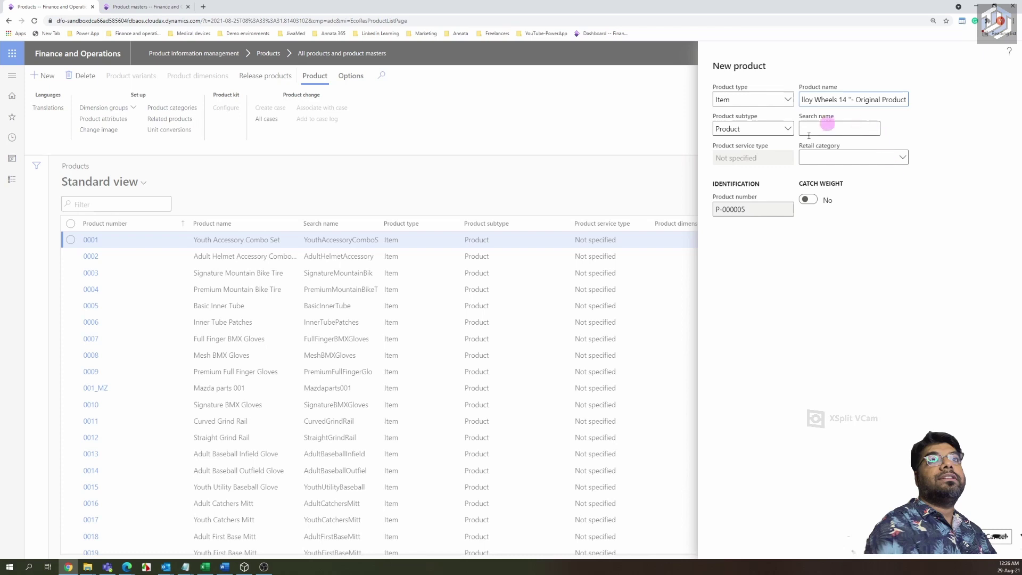
pyautogui.click(811, 229)
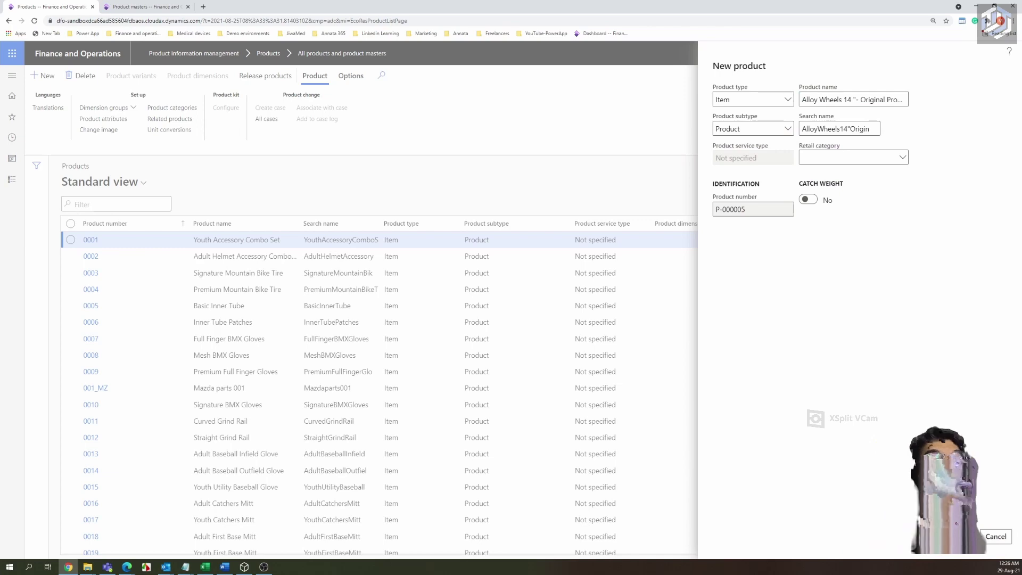
pyautogui.click(966, 535)
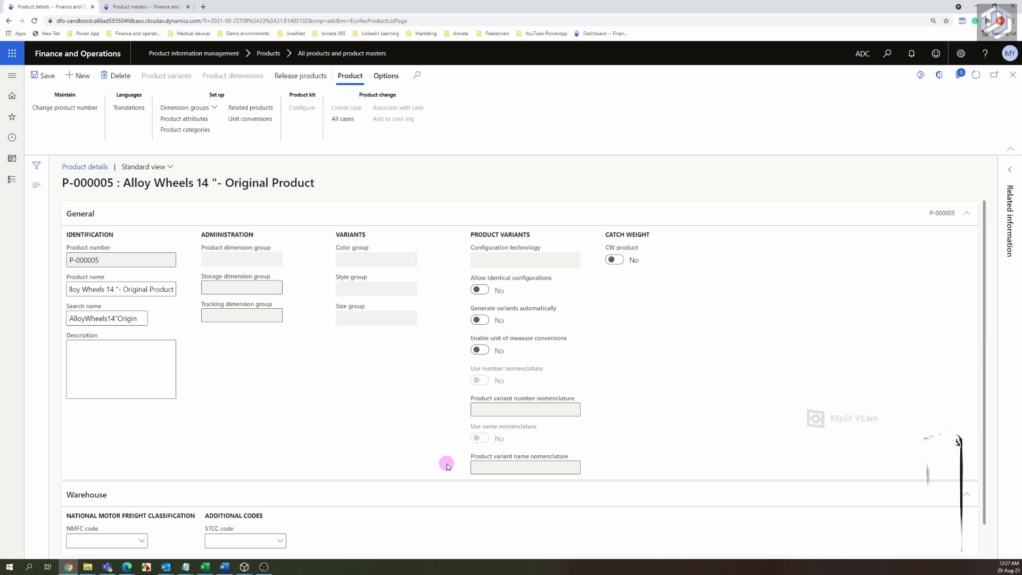
# - Start assigning dimension groups to the new product and choose SiteWH as its storage dimension group
pyautogui.click(352, 405)
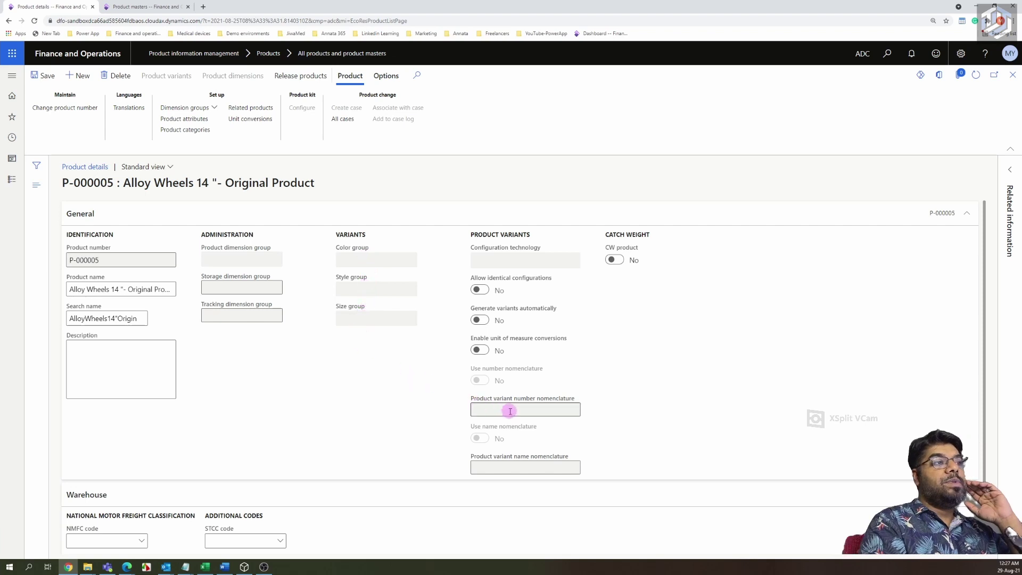
pyautogui.click(515, 464)
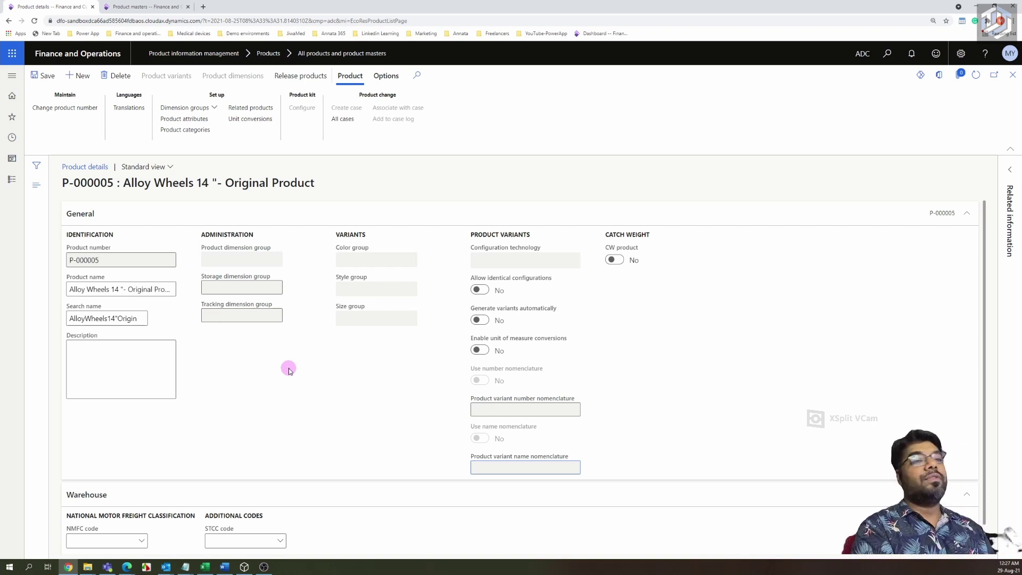
pyautogui.click(217, 111)
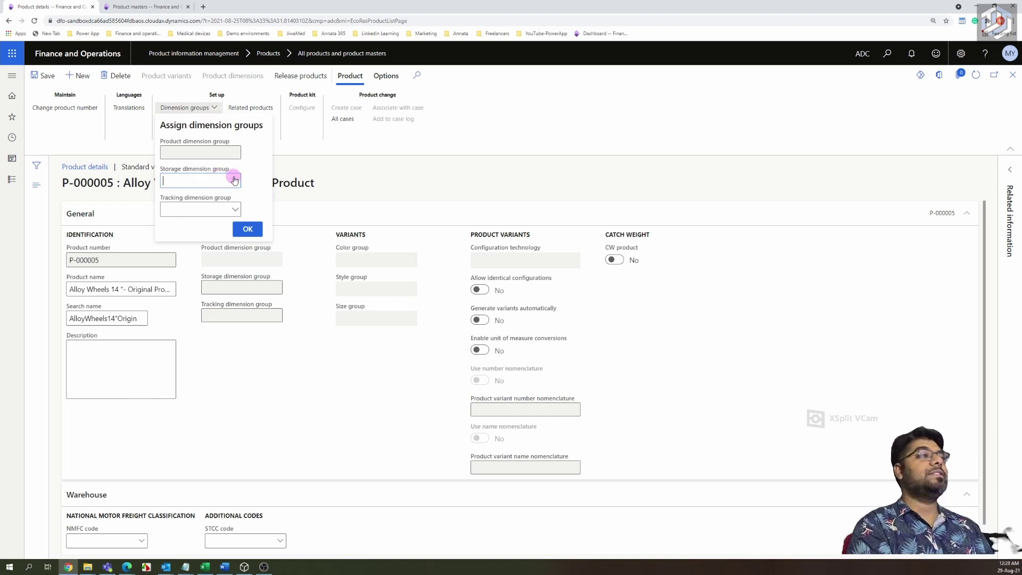
pyautogui.click(235, 180)
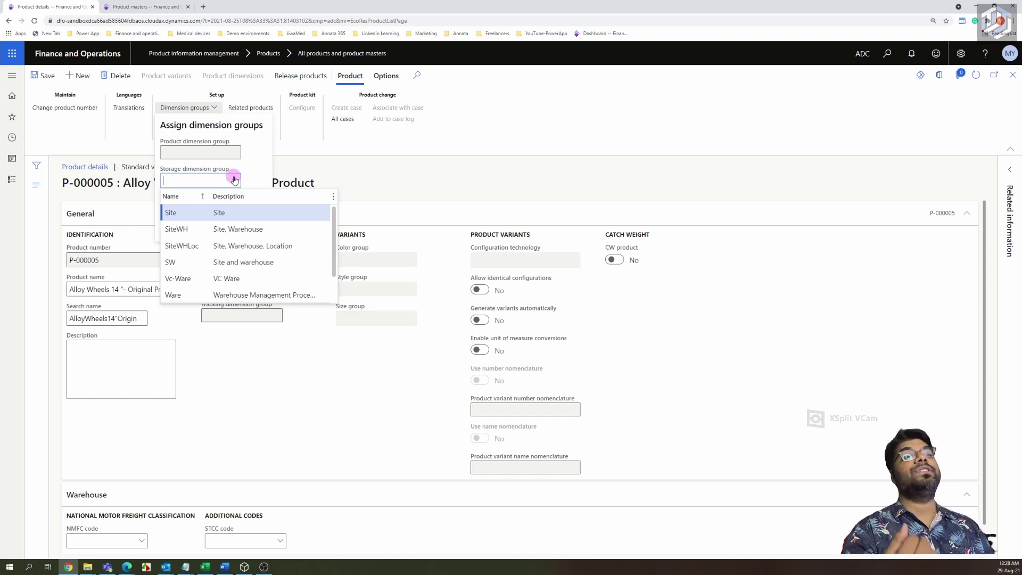
pyautogui.click(234, 228)
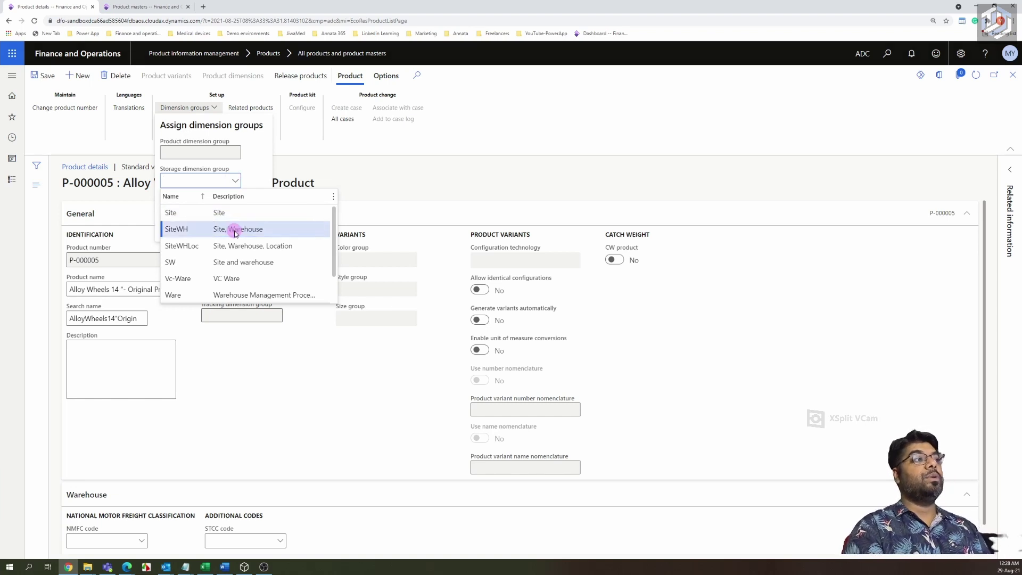
pyautogui.click(235, 228)
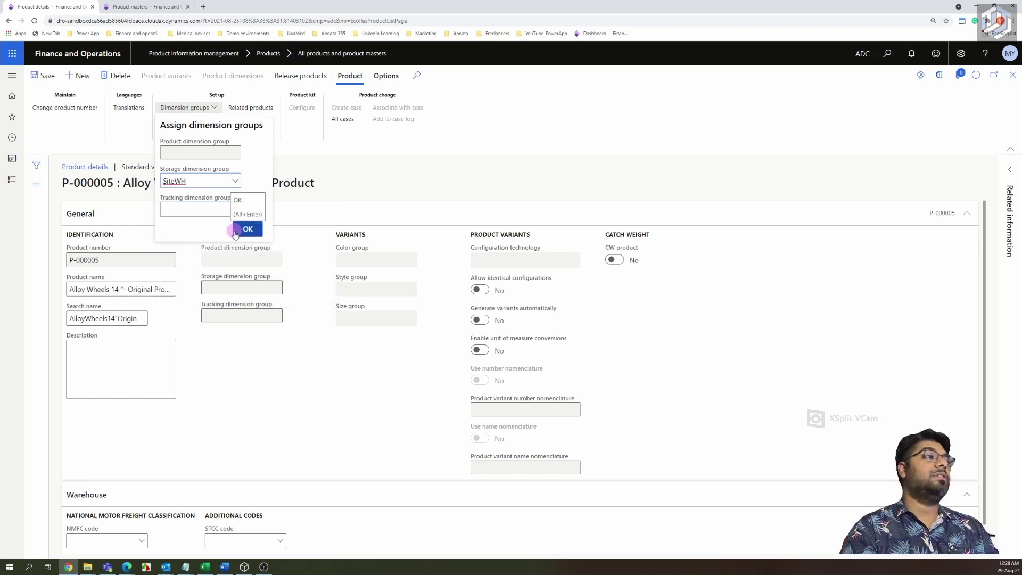
# - Choose None as the product's tracking dimension group and confirm the dimension group assignment
pyautogui.click(165, 205)
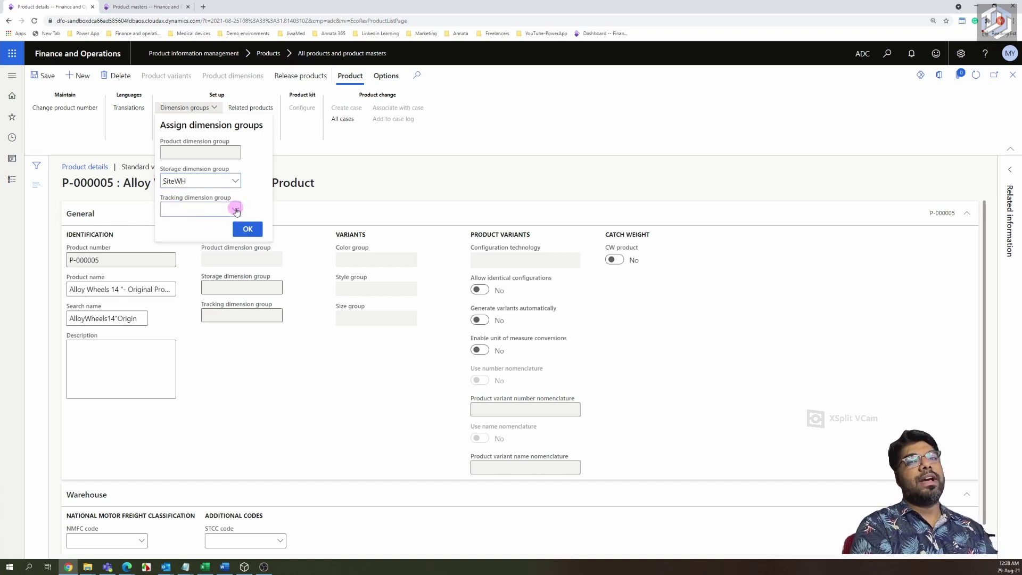
pyautogui.click(235, 209)
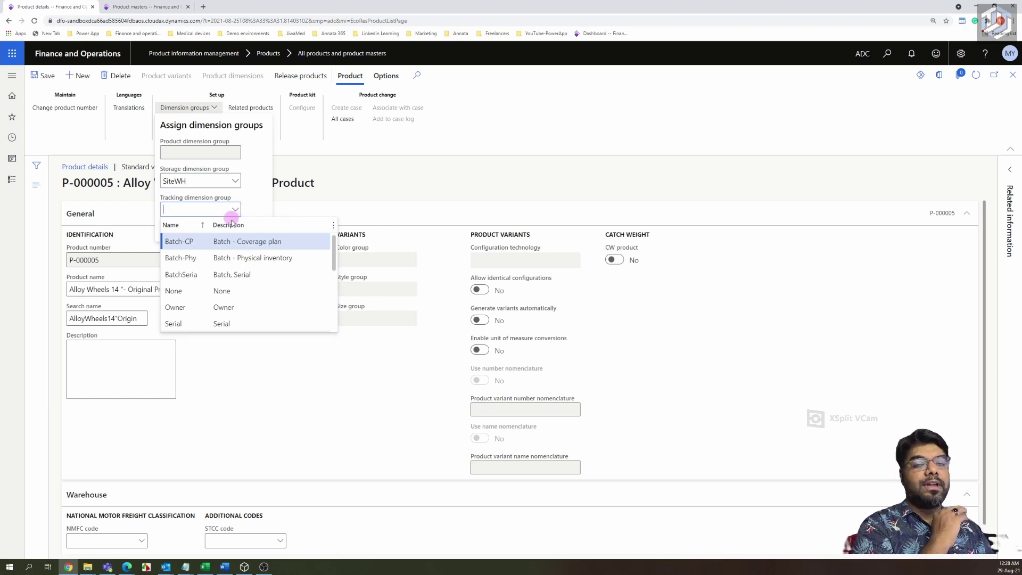
pyautogui.click(220, 291)
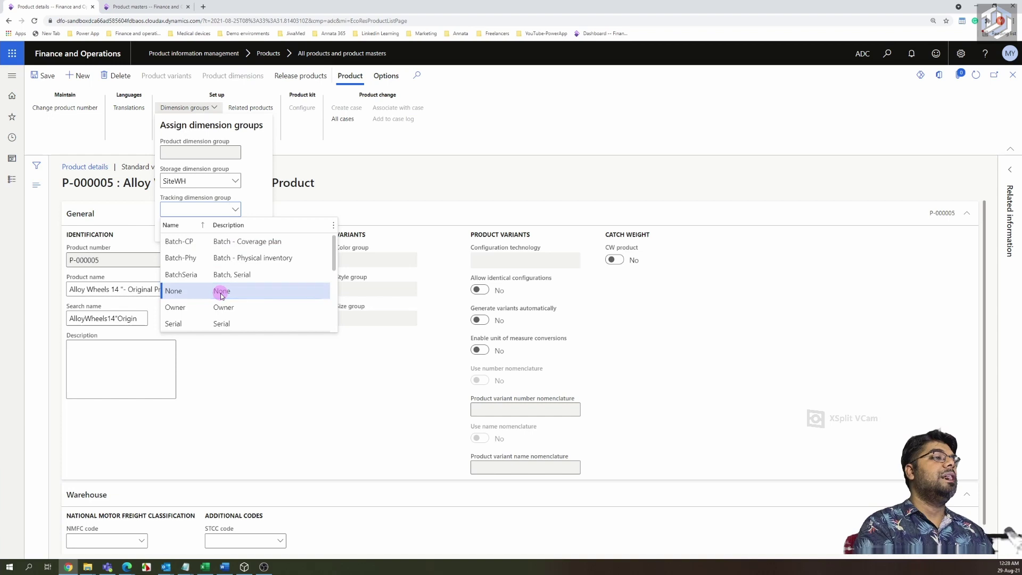
pyautogui.click(221, 291)
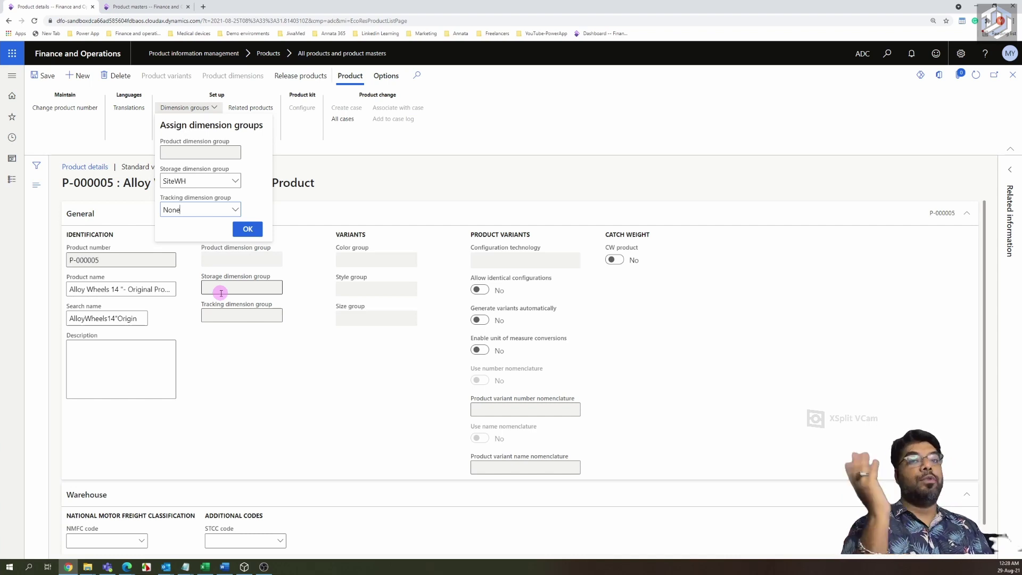
pyautogui.click(247, 229)
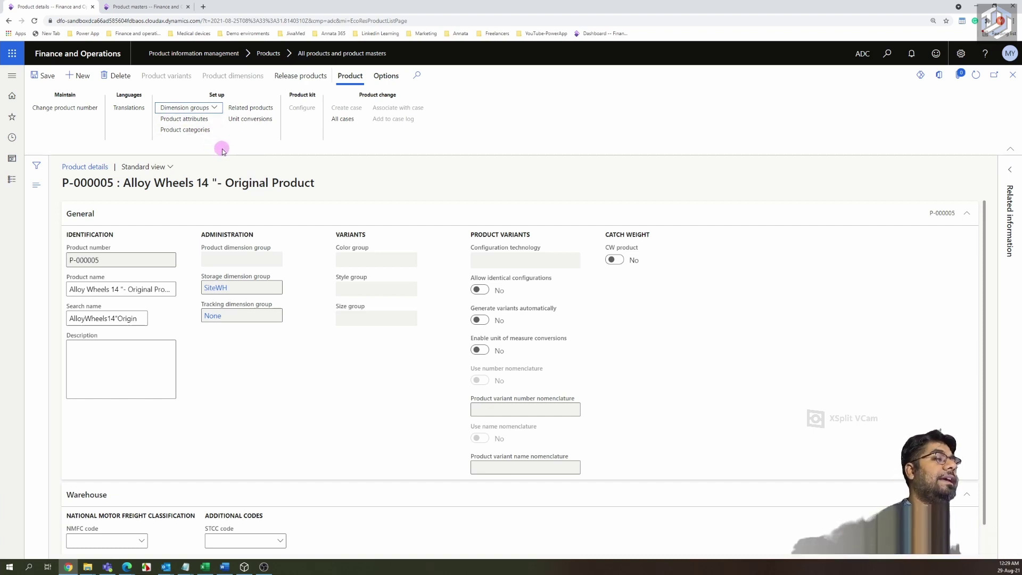
# - Open the product's categories and select Vehicle Default Category as the category hierarchy
pyautogui.click(187, 121)
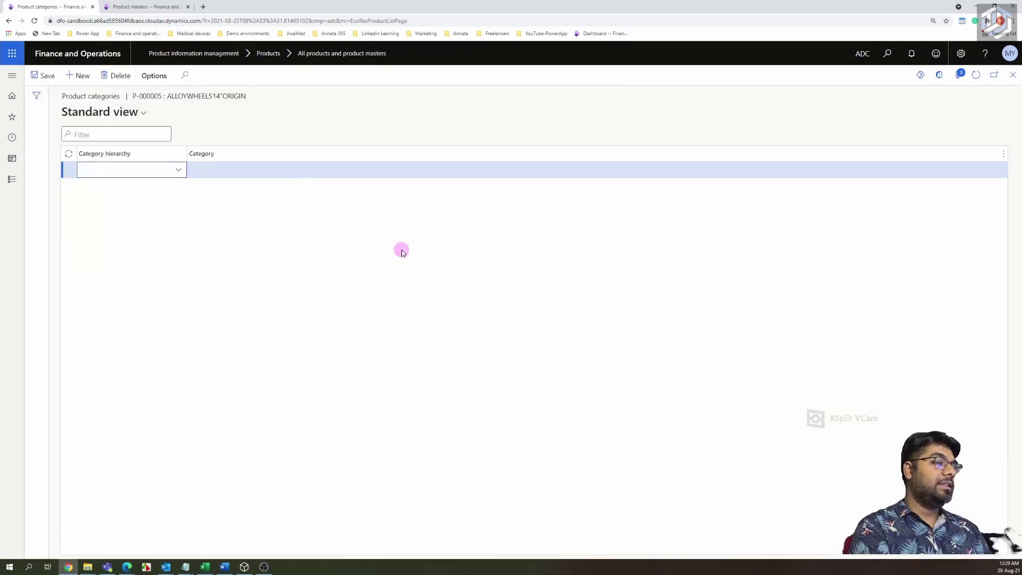
pyautogui.click(169, 175)
pyautogui.click(179, 171)
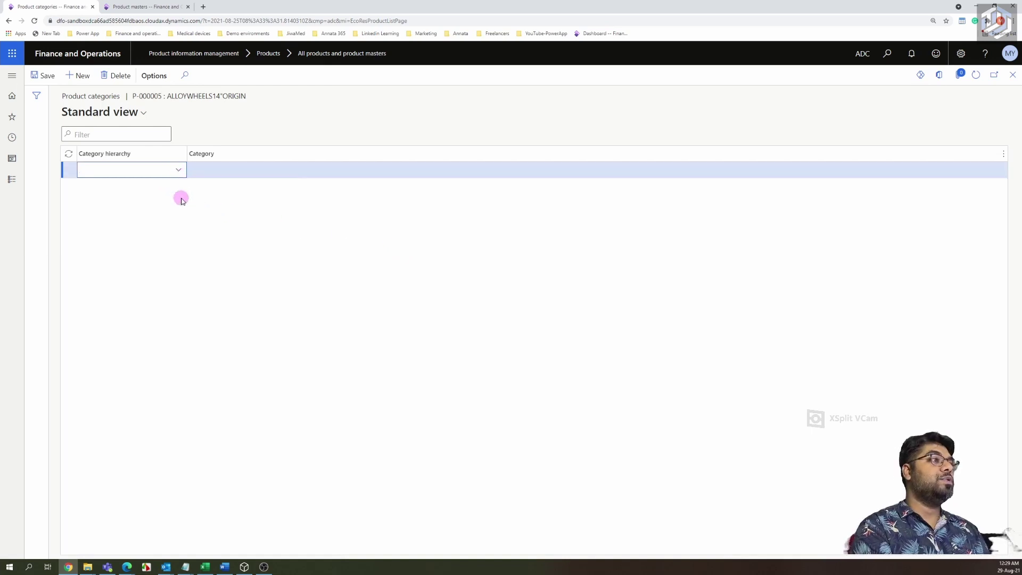
pyautogui.scroll(-3, 160, 233)
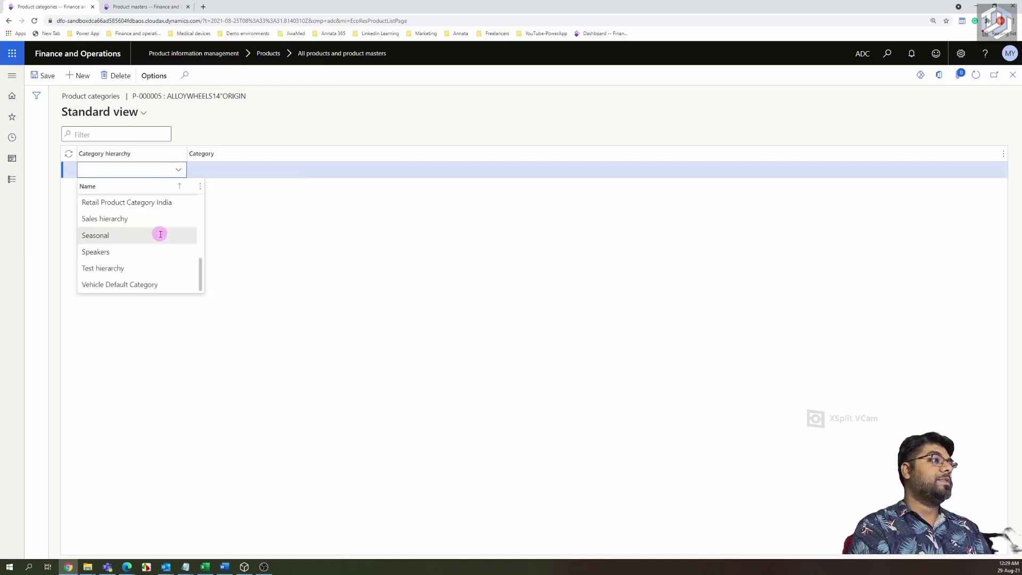
pyautogui.click(133, 284)
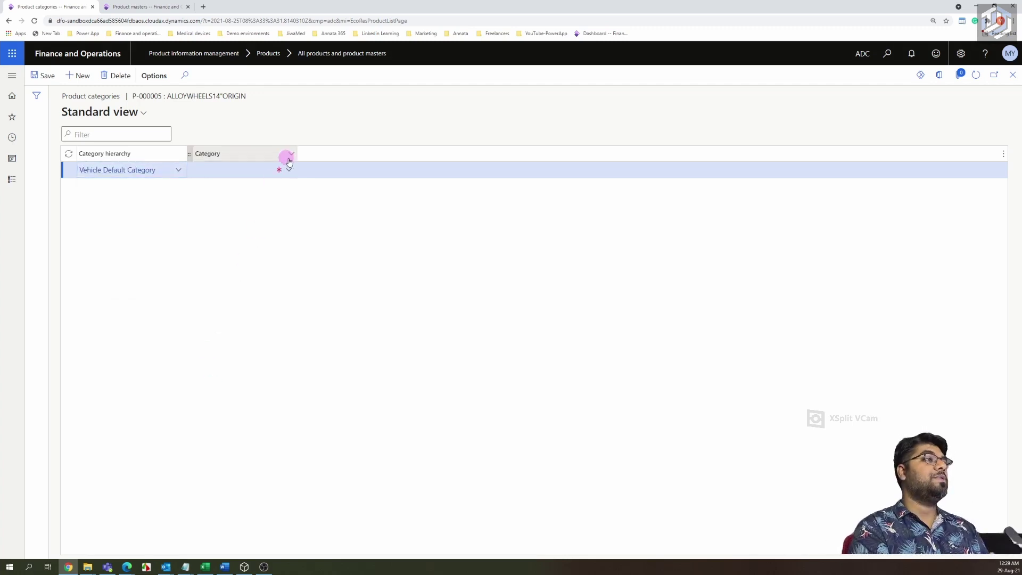
# - Assign the Wheels category under Spare Parts to the product and close its product categories
pyautogui.click(289, 171)
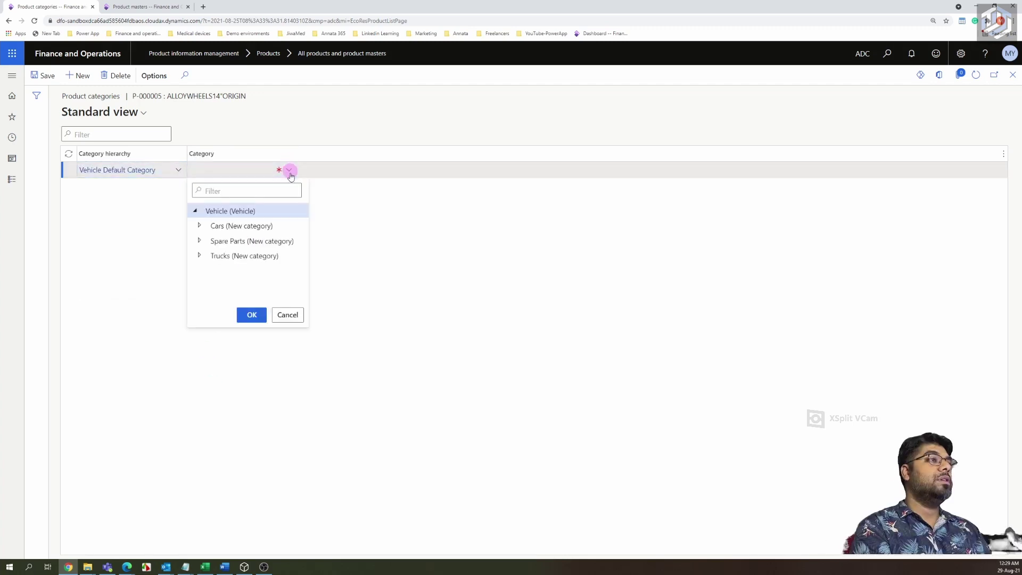
pyautogui.click(195, 244)
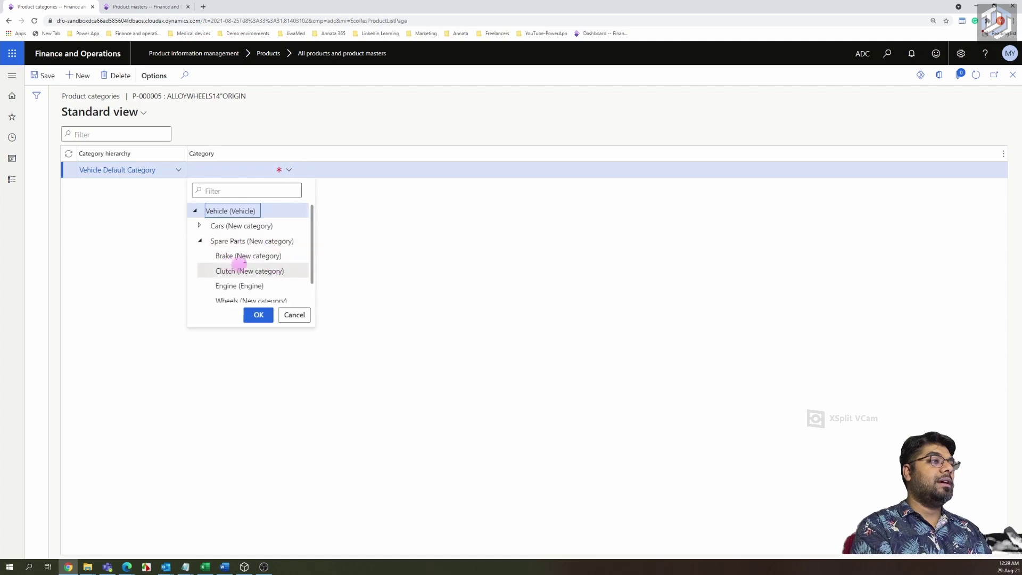
pyautogui.scroll(-1, 257, 277)
pyautogui.click(257, 279)
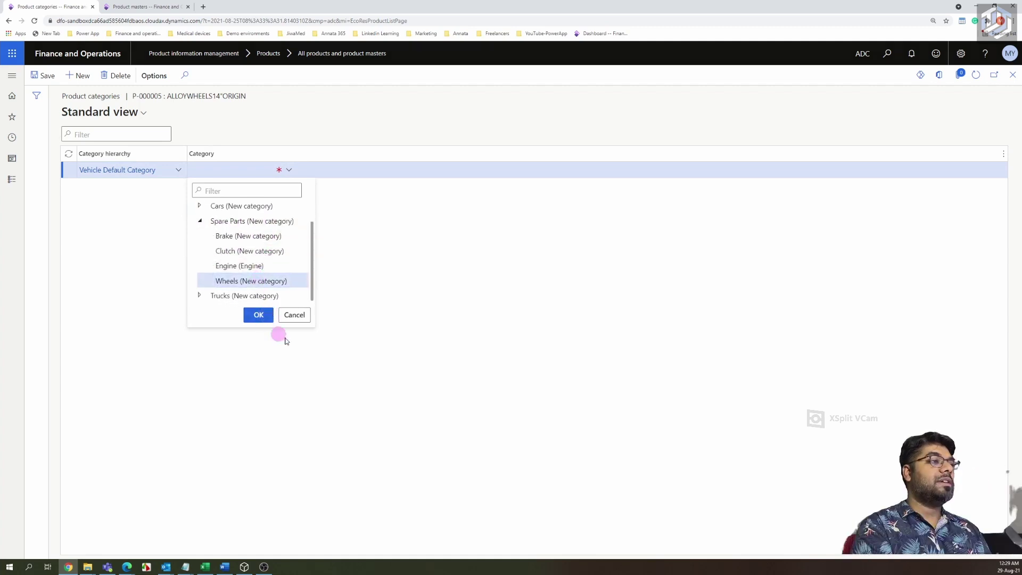
pyautogui.click(371, 358)
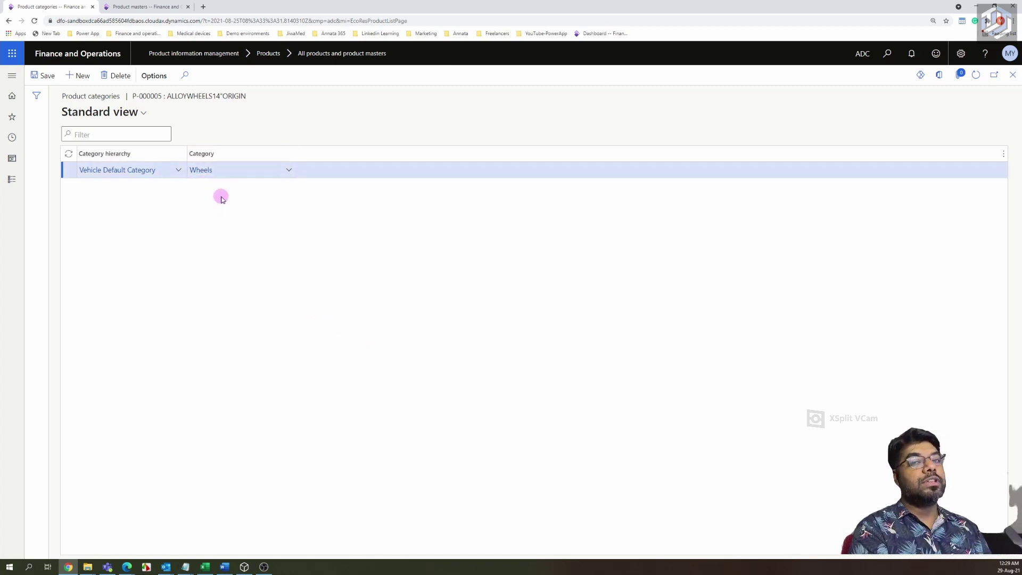
pyautogui.click(1013, 75)
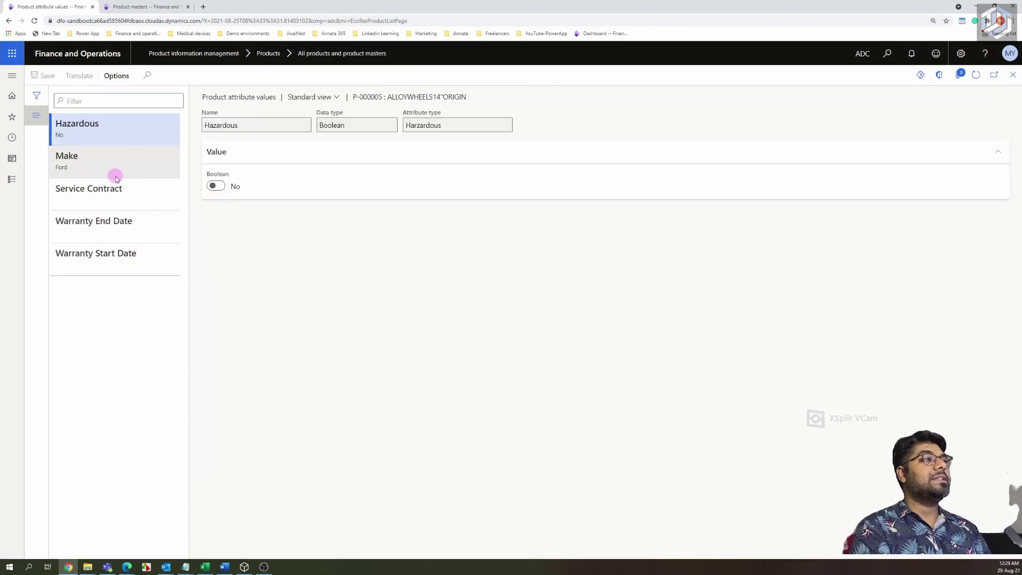
# - In the product's attribute values, set the Make attribute to Mercedes
pyautogui.click(116, 177)
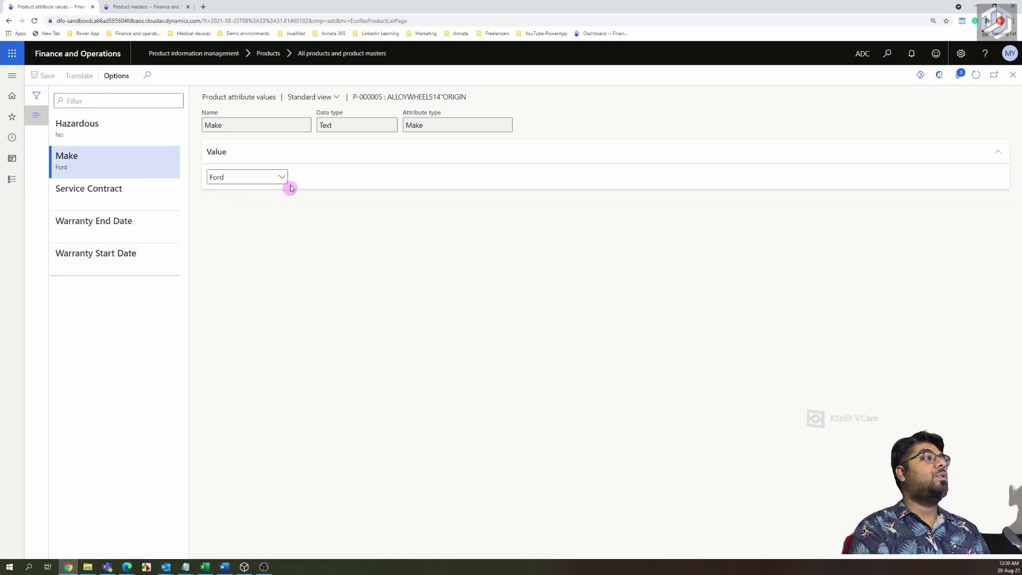
pyautogui.click(283, 177)
pyautogui.click(259, 207)
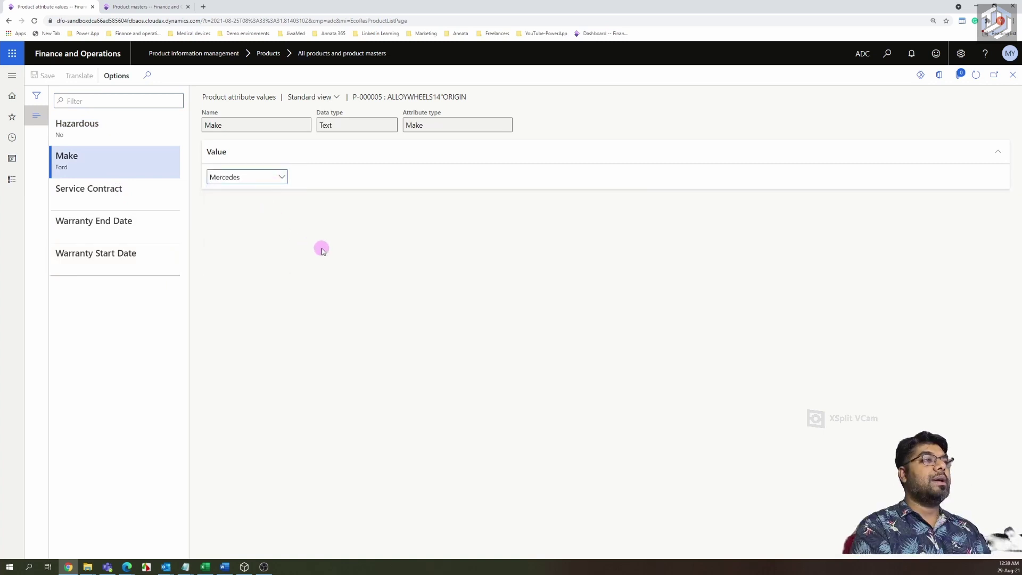
# - Set the Warranty End Date attribute to 8/1/2022 12:00:00 AM and close the product attribute values
pyautogui.click(101, 183)
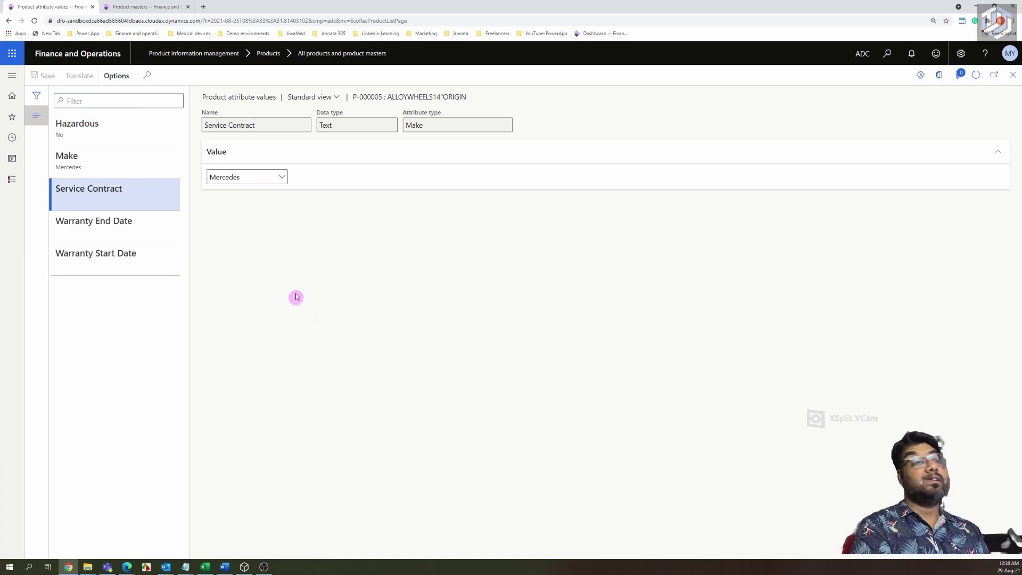
pyautogui.click(165, 213)
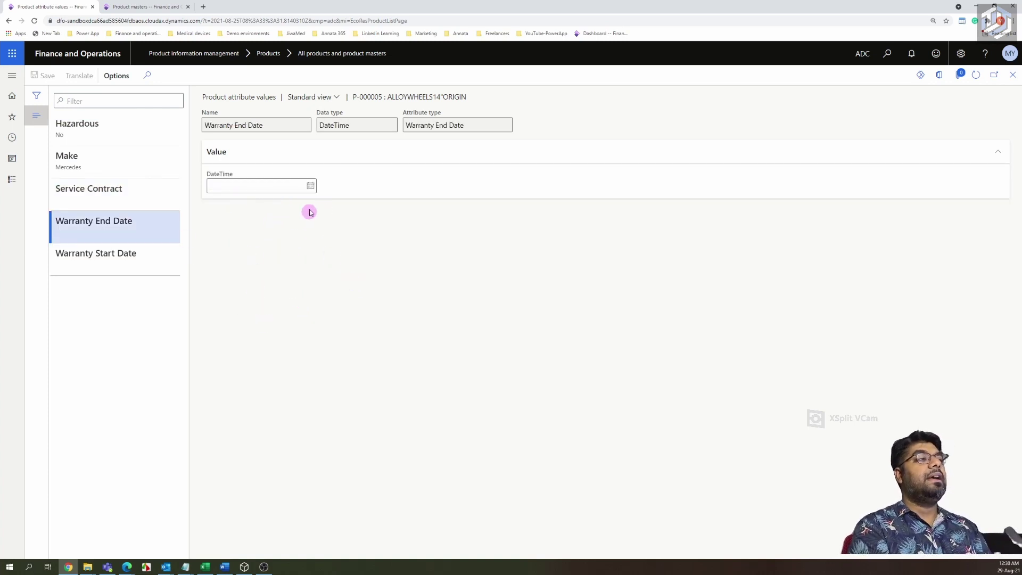
pyautogui.click(309, 185)
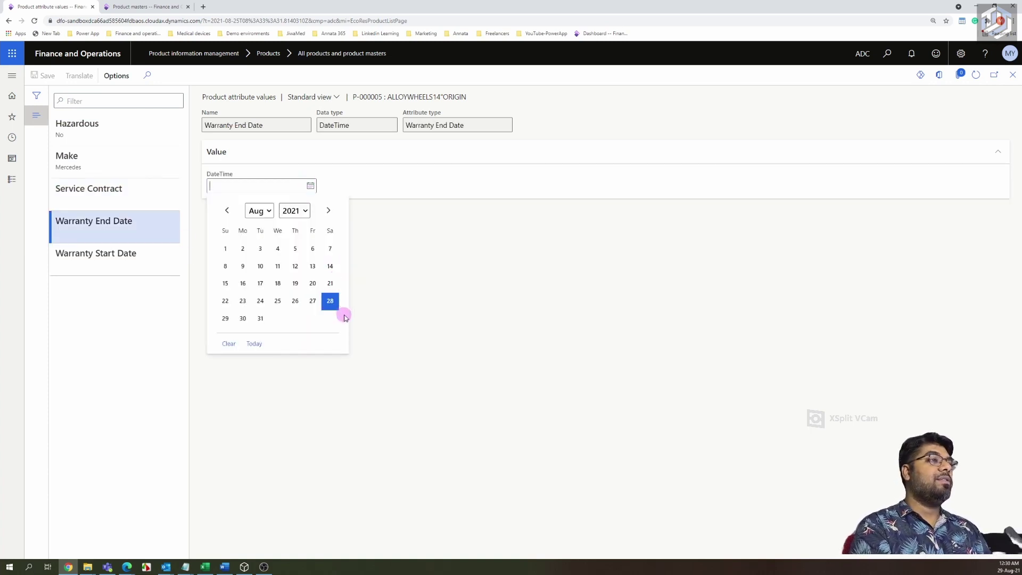
pyautogui.click(225, 248)
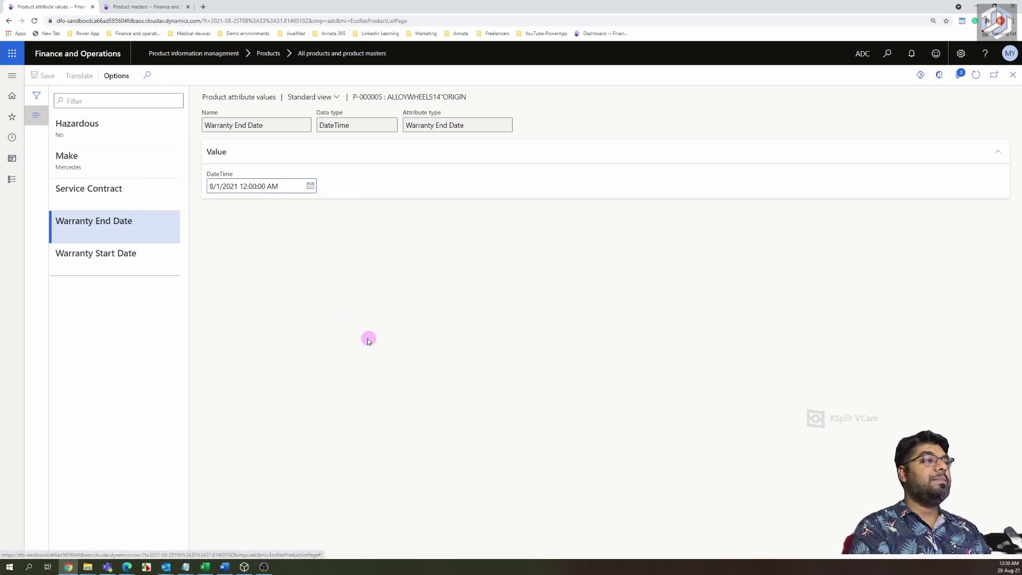
pyautogui.click(310, 185)
pyautogui.click(226, 248)
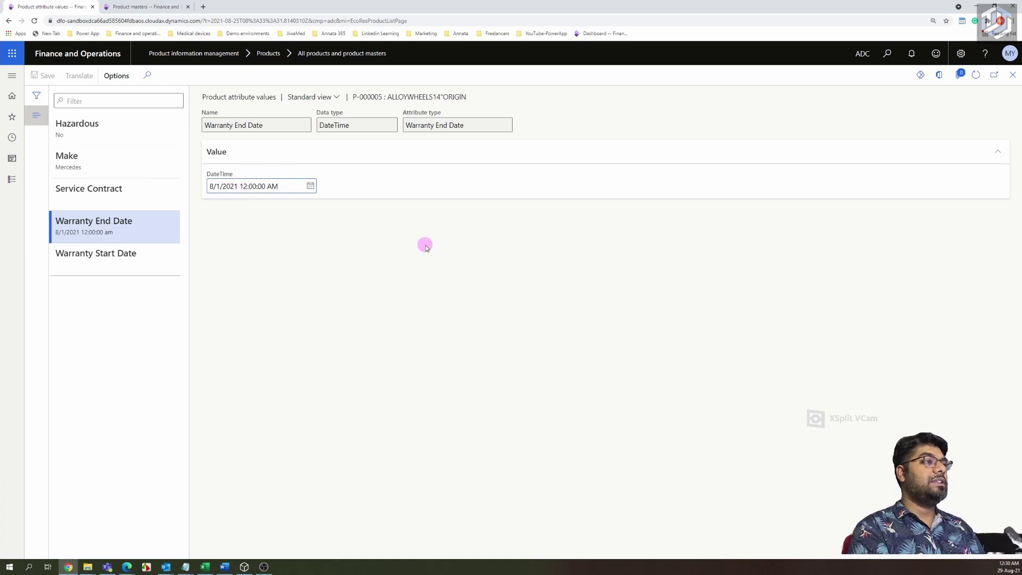
pyautogui.press('BackSpace')
pyautogui.write('2')
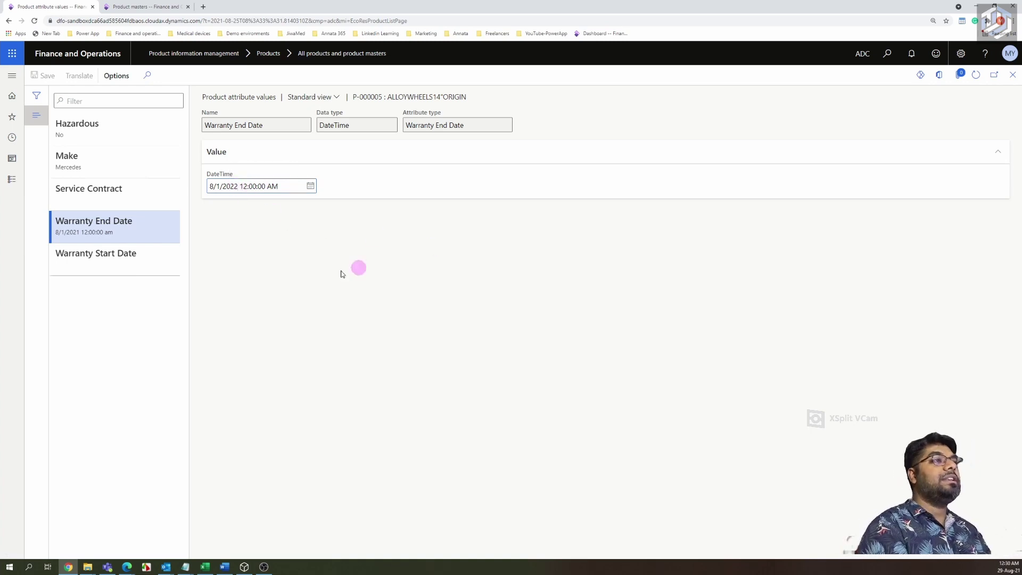
pyautogui.click(133, 256)
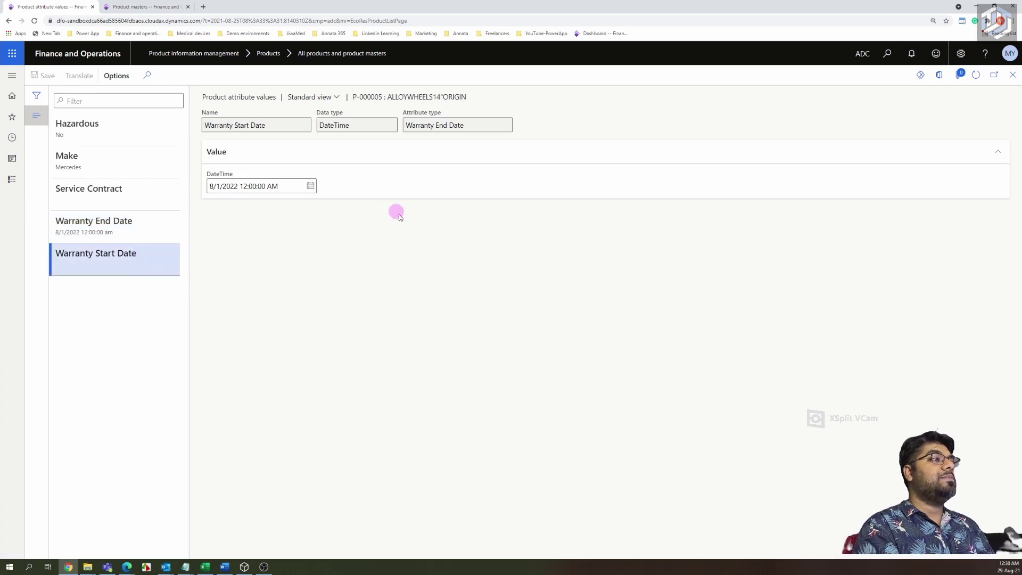
pyautogui.click(1012, 75)
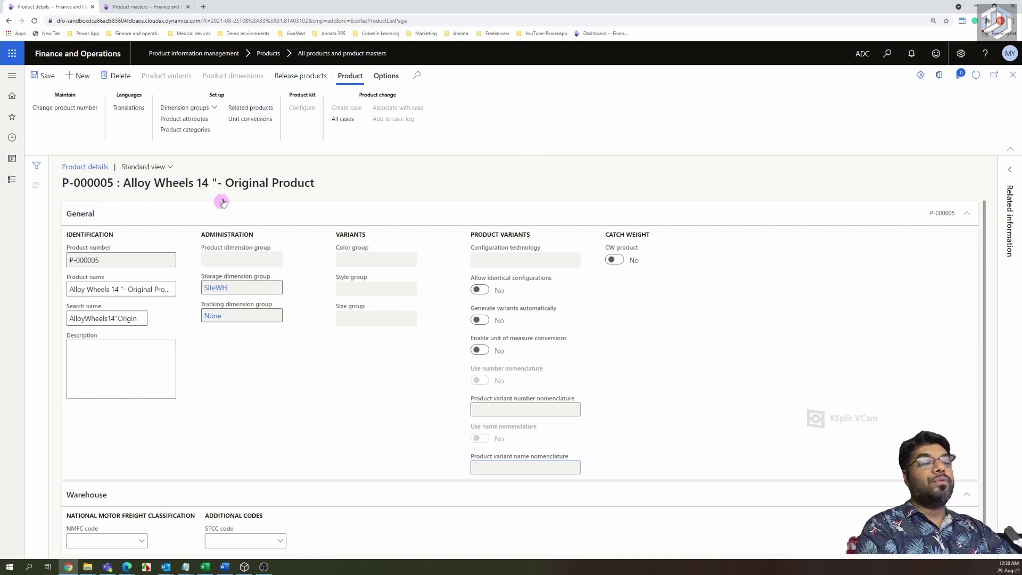
# - Open the product's related products and add a line with the relation type Alternative Item
pyautogui.moveTo(233, 182); pyautogui.dragTo(210, 319)
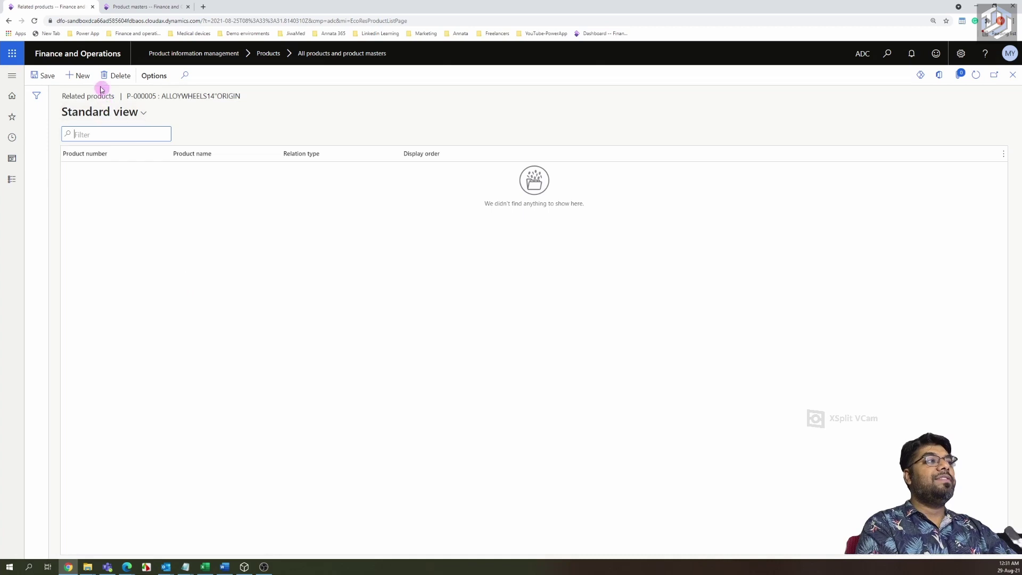
pyautogui.hotkey('alt', 'n')
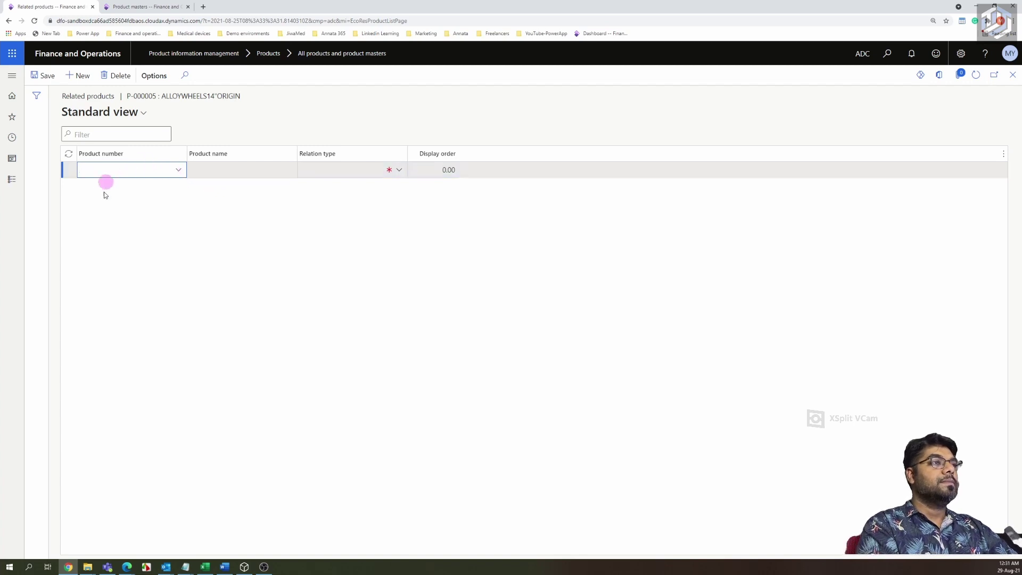
pyautogui.click(399, 170)
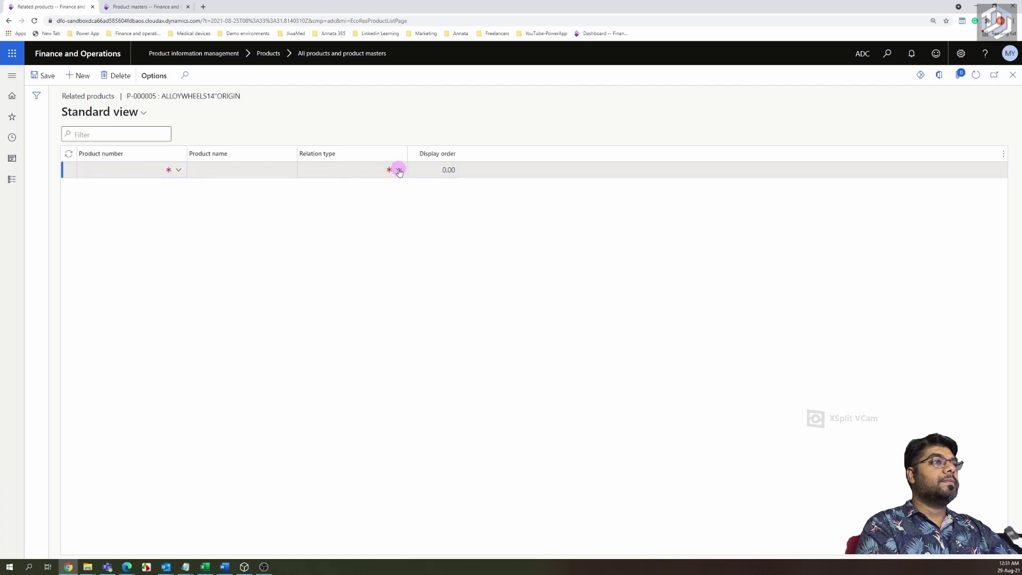
pyautogui.click(337, 219)
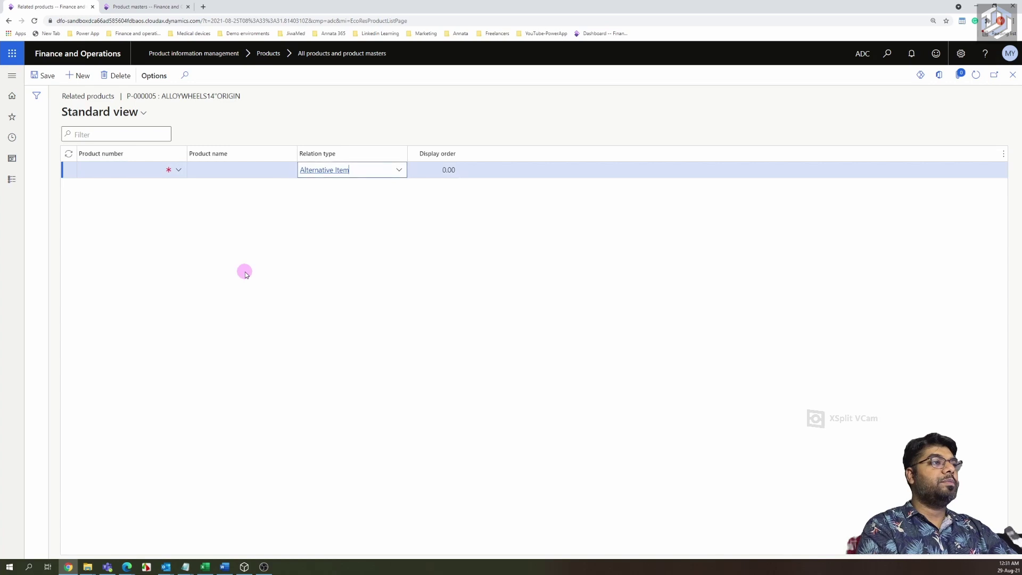
# - Choose P0004 as the product number on the Alternative Item line
pyautogui.click(133, 169)
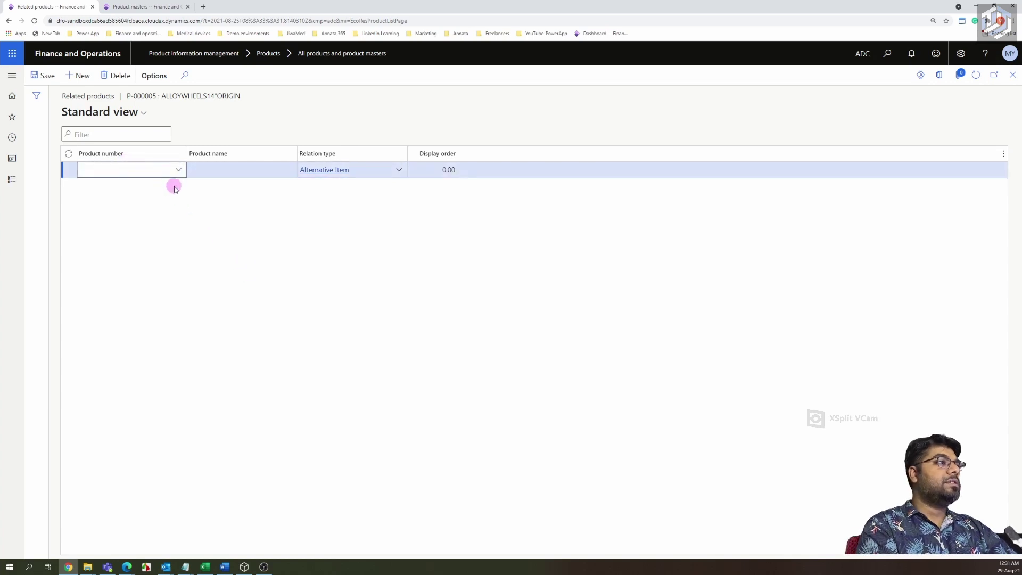
pyautogui.write('p')
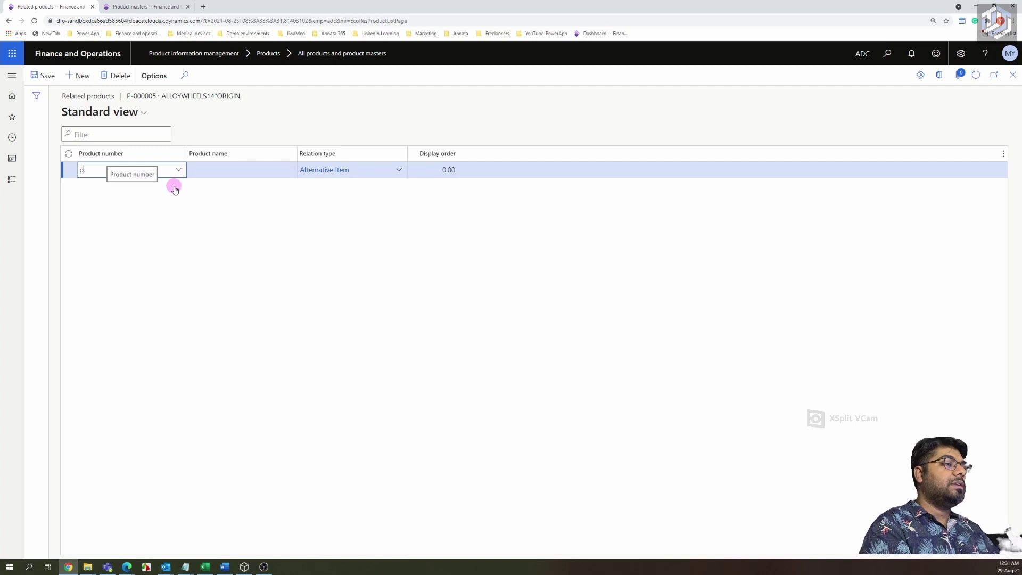
pyautogui.write('0003')
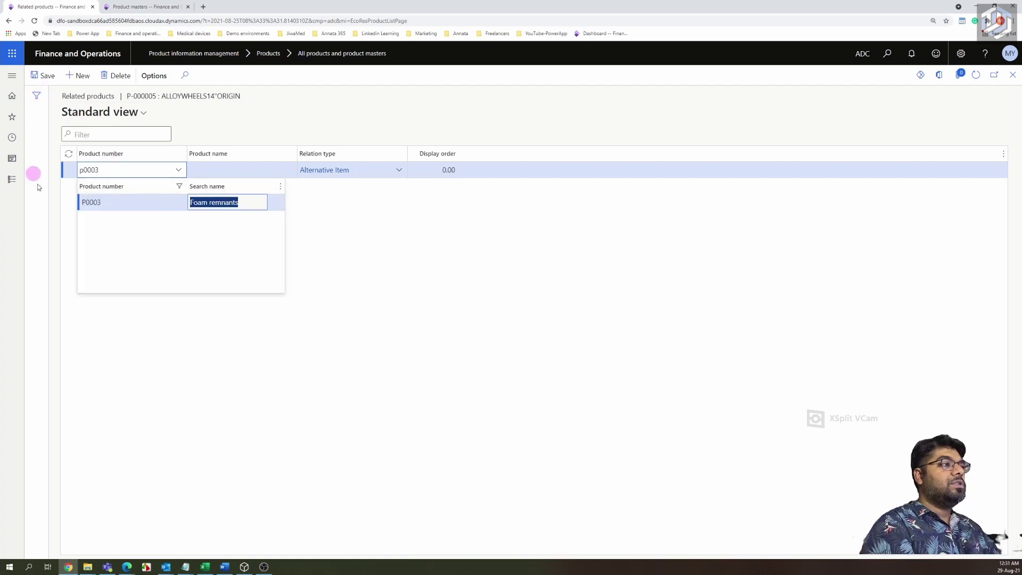
pyautogui.click(126, 170)
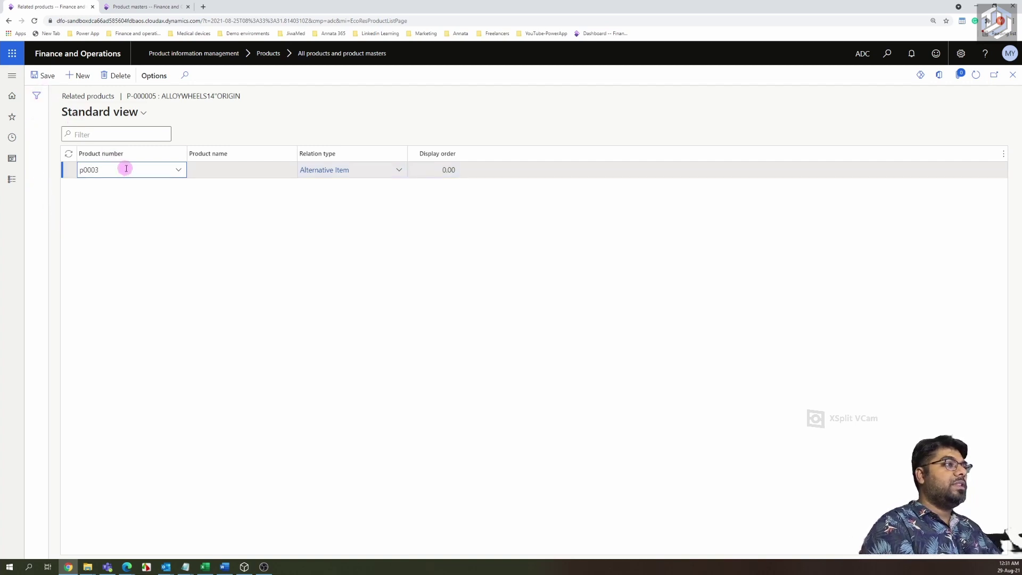
pyautogui.click(161, 245)
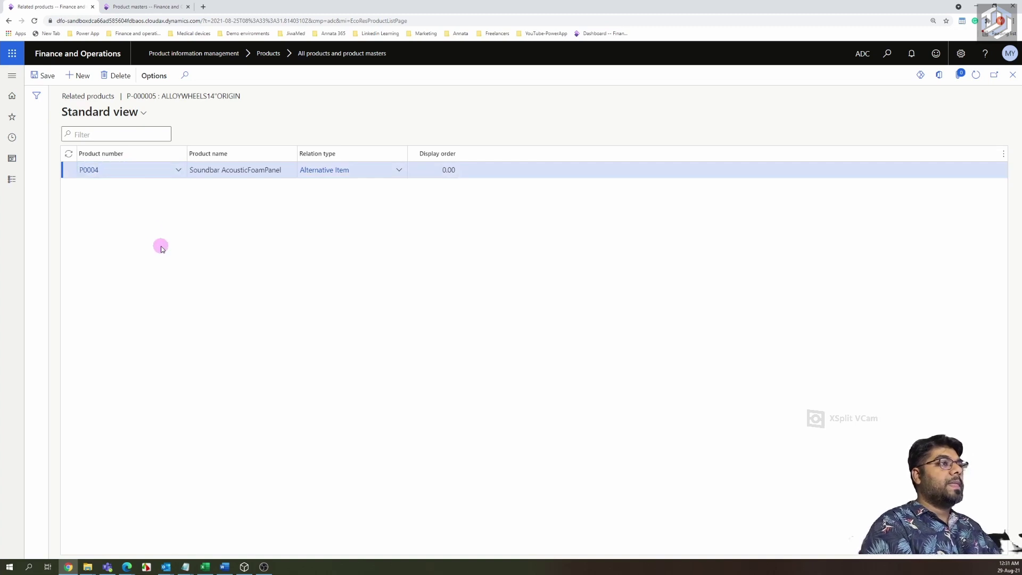
# - Try to change the related product's number to P0005
pyautogui.click(109, 168)
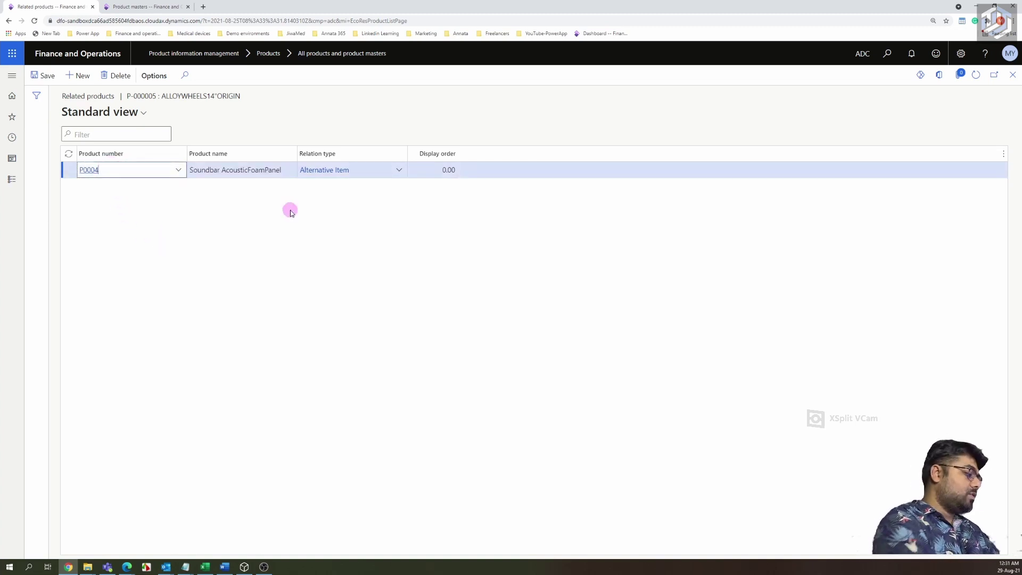
pyautogui.press('BackSpace')
pyautogui.write('5')
pyautogui.click(261, 263)
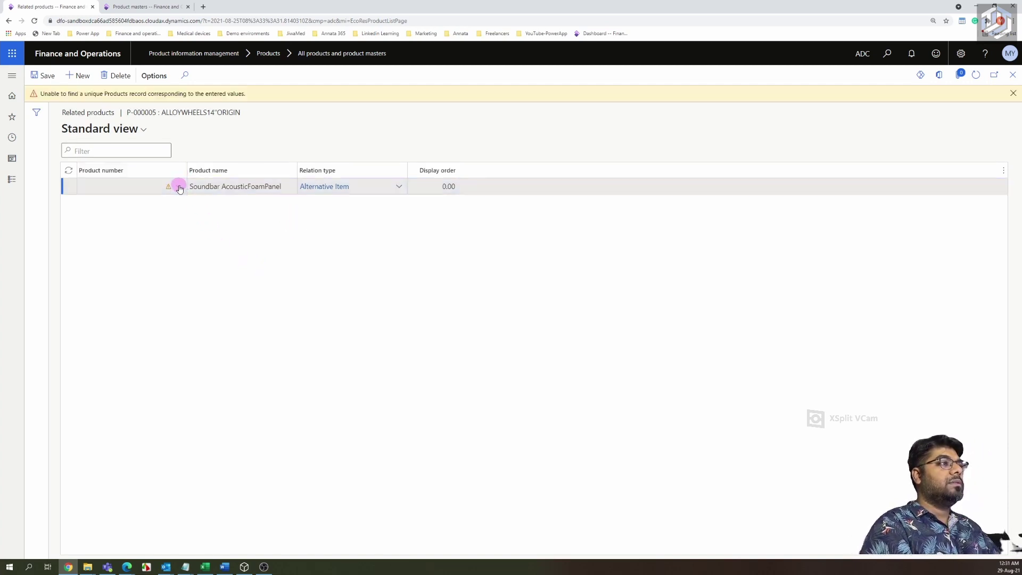
pyautogui.click(156, 187)
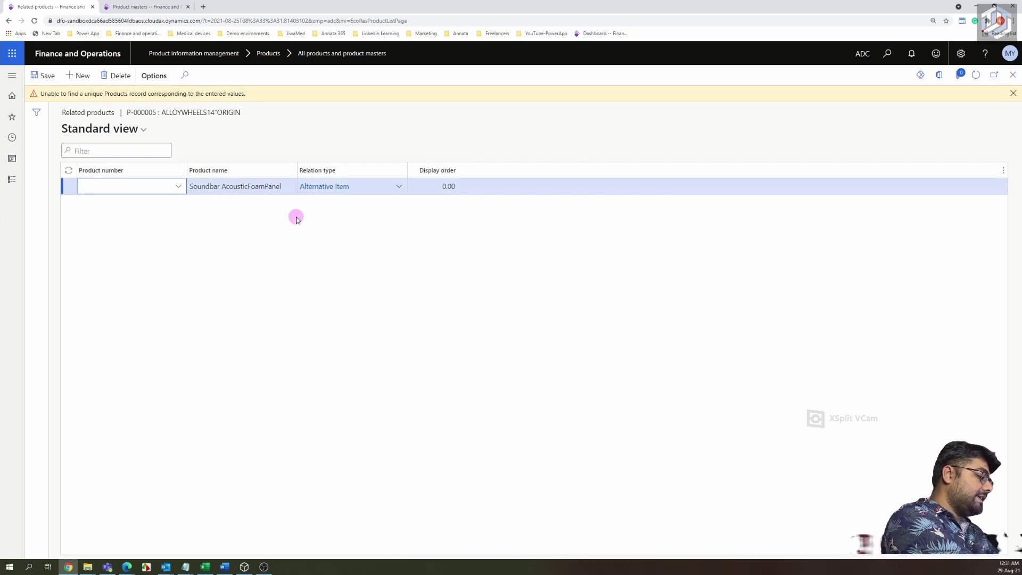
pyautogui.write('p0005')
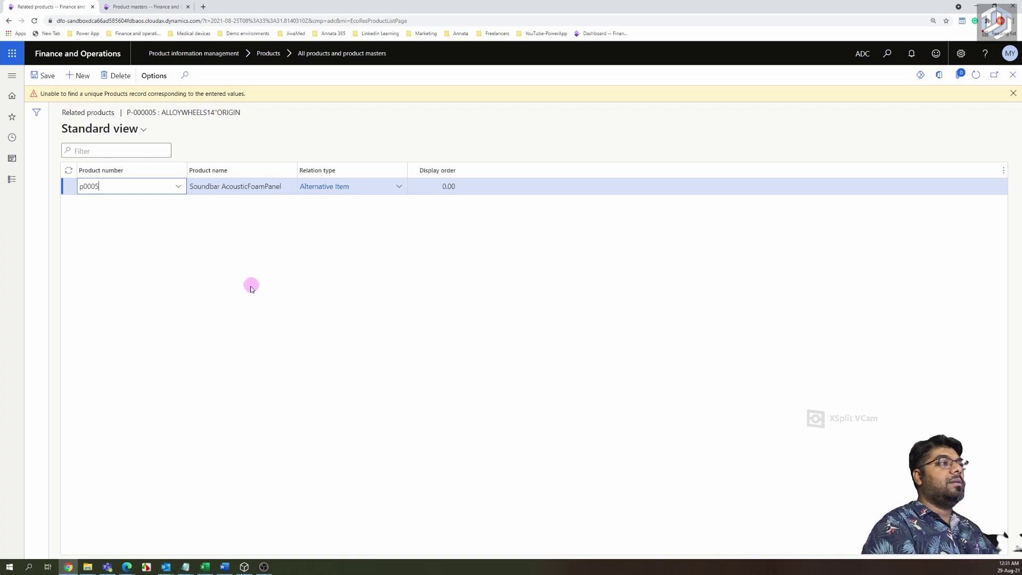
# - Set the related product's number back to P0004
pyautogui.click(119, 186)
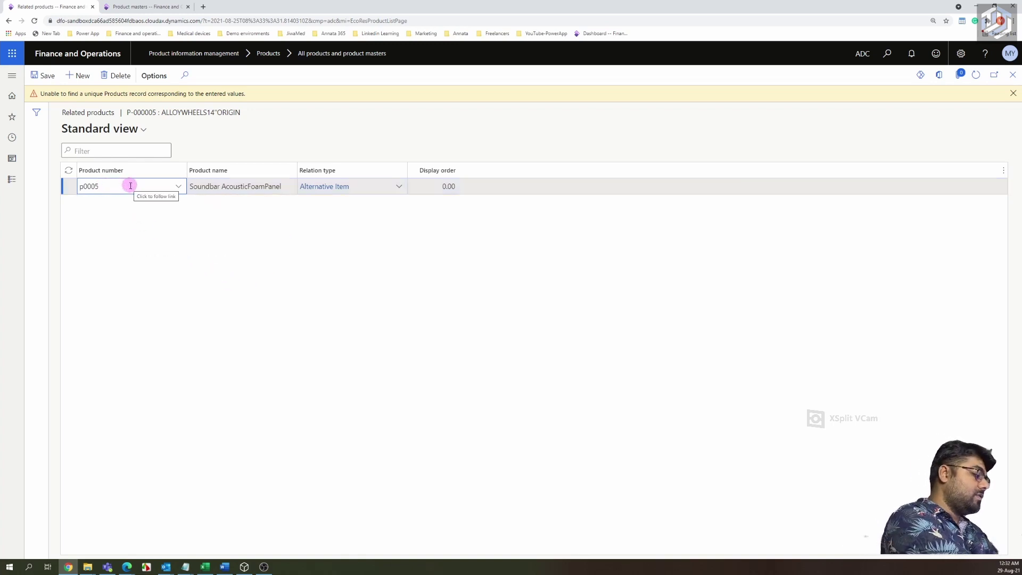
pyautogui.press('BackSpace')
pyautogui.write('4')
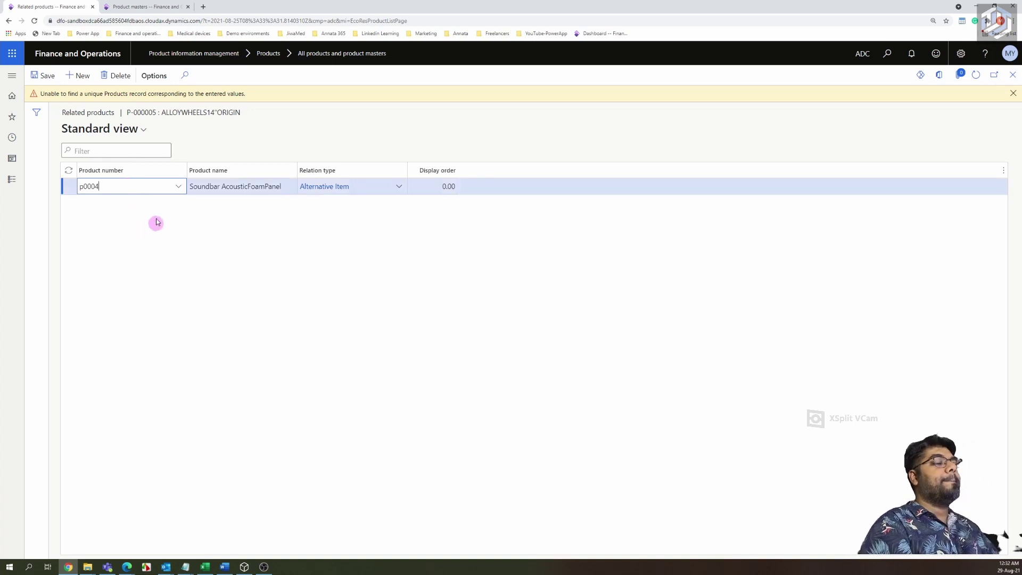
pyautogui.click(139, 221)
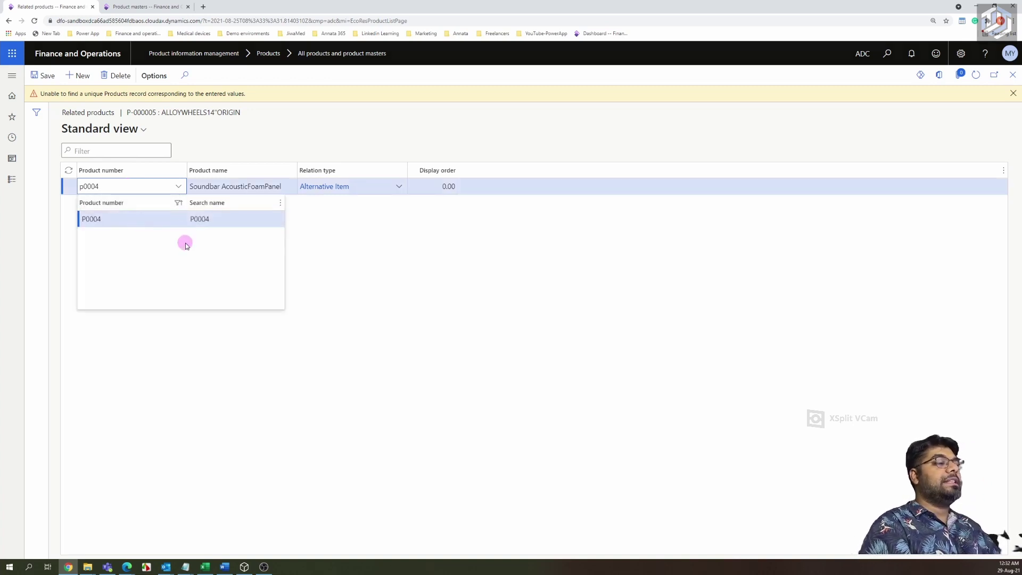
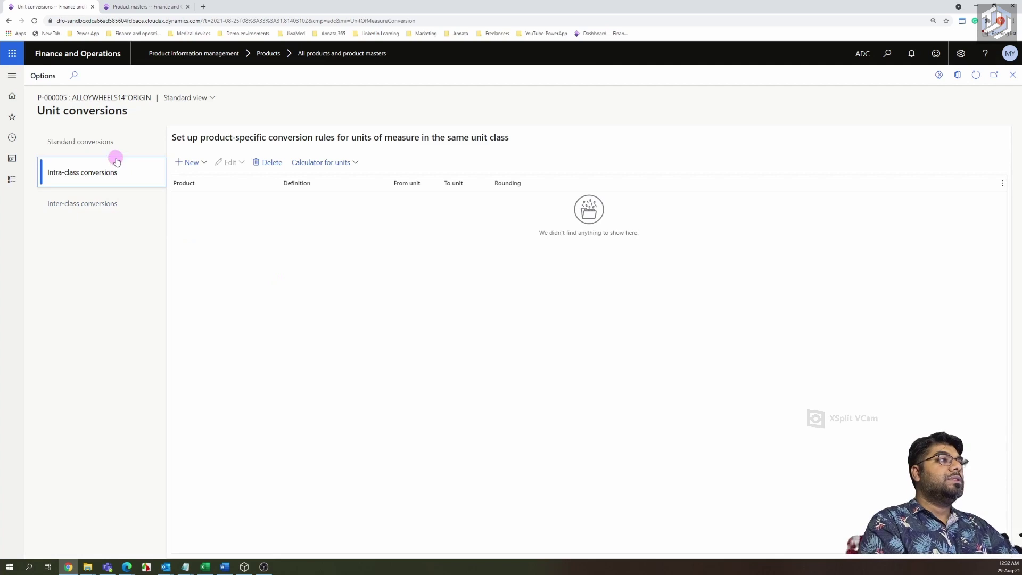
# - Review the standard unit conversion rules for all products and switch to the product's intra-class conversions
pyautogui.click(105, 141)
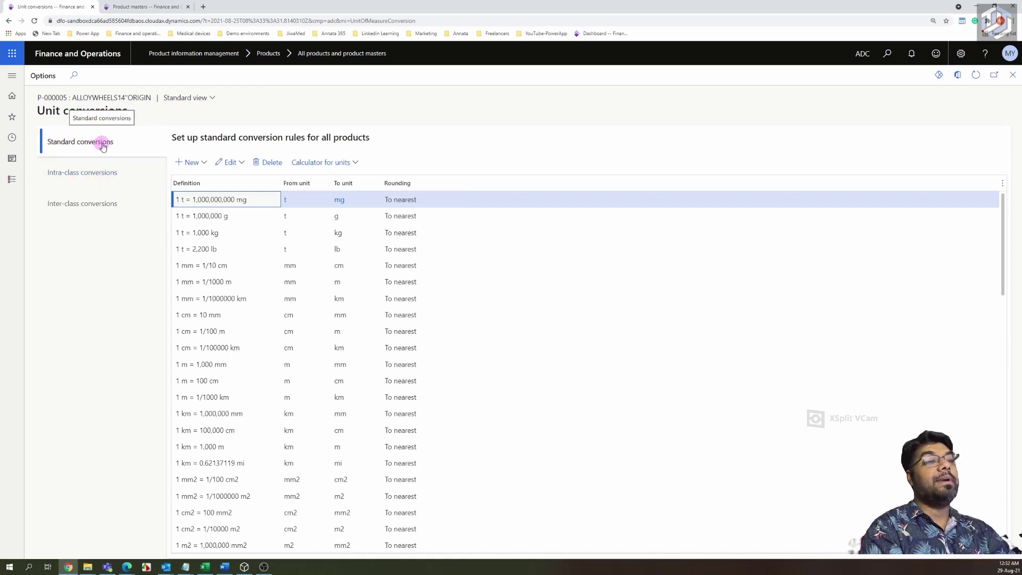
pyautogui.scroll(-3, 272, 288)
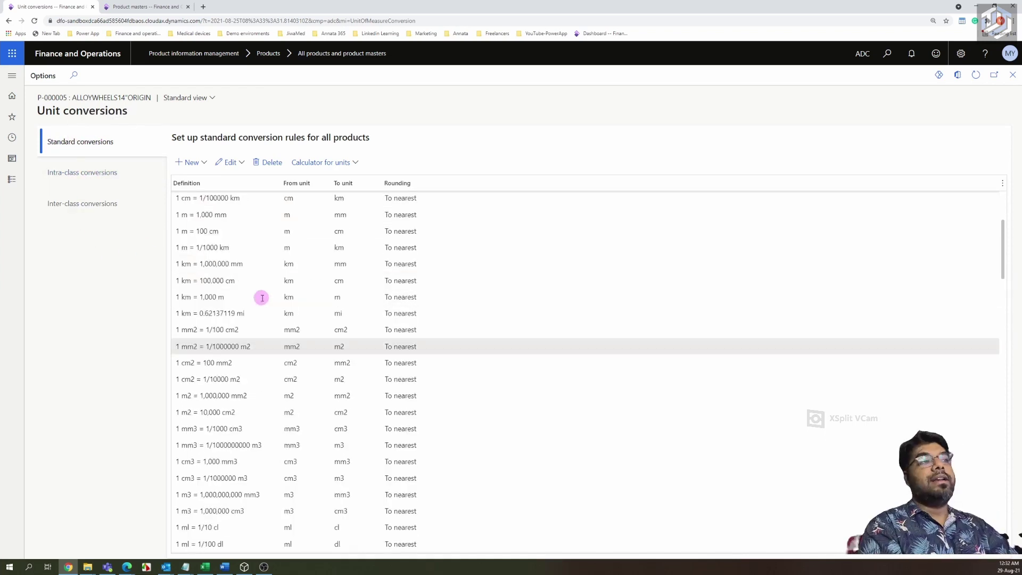
pyautogui.scroll(-6, 262, 298)
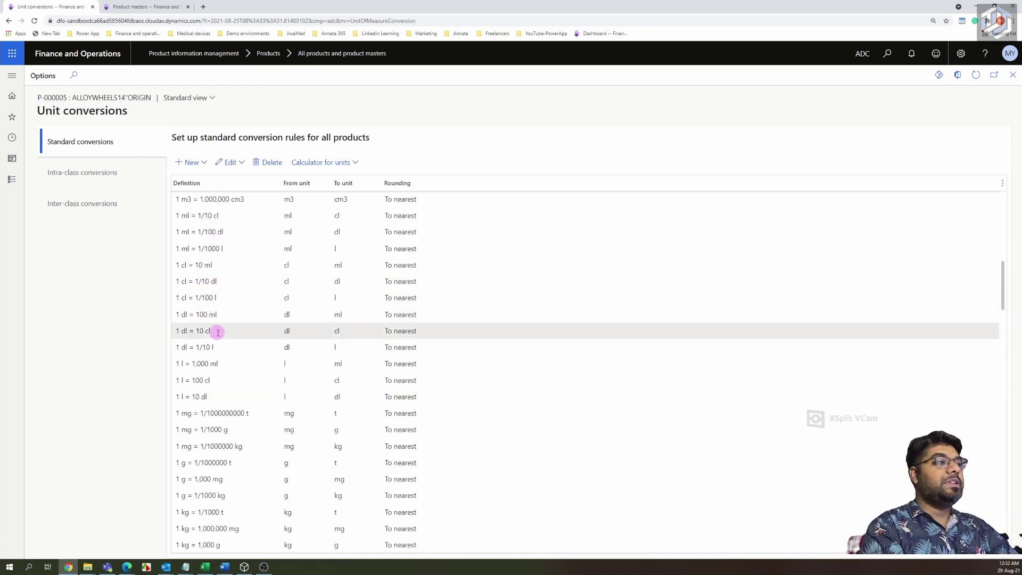
pyautogui.scroll(-7, 217, 333)
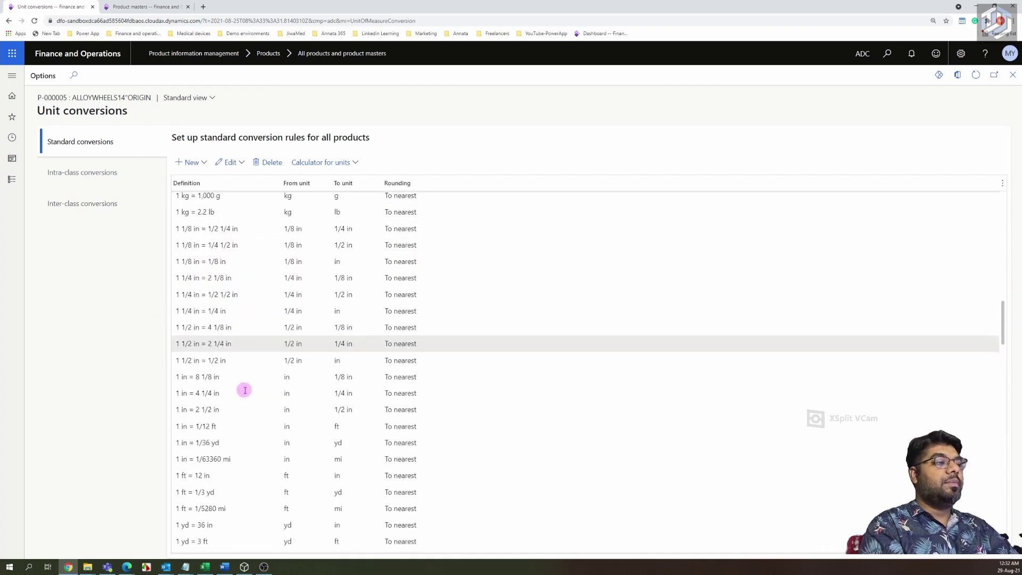
pyautogui.scroll(-10, 245, 390)
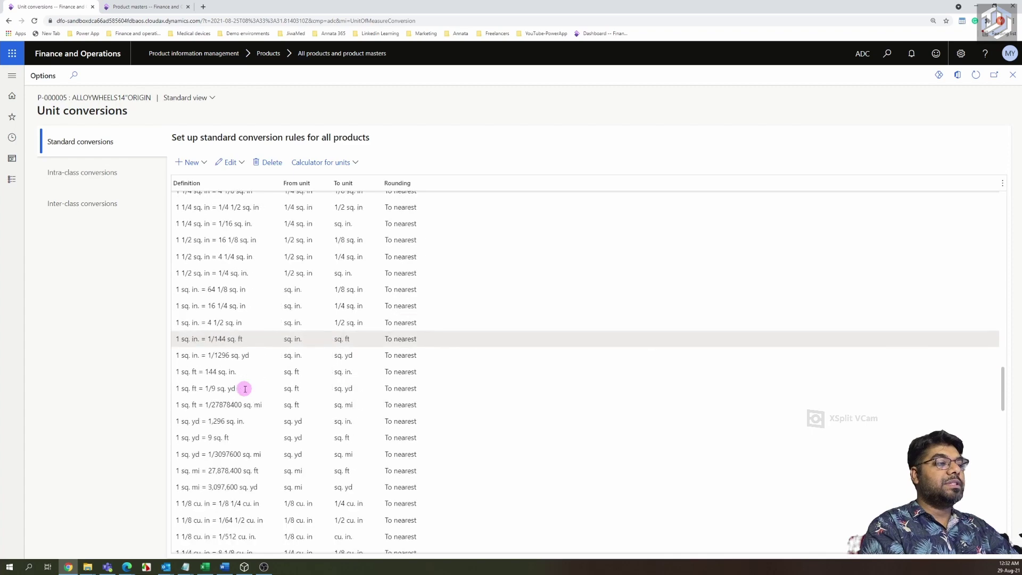
pyautogui.scroll(-15, 244, 388)
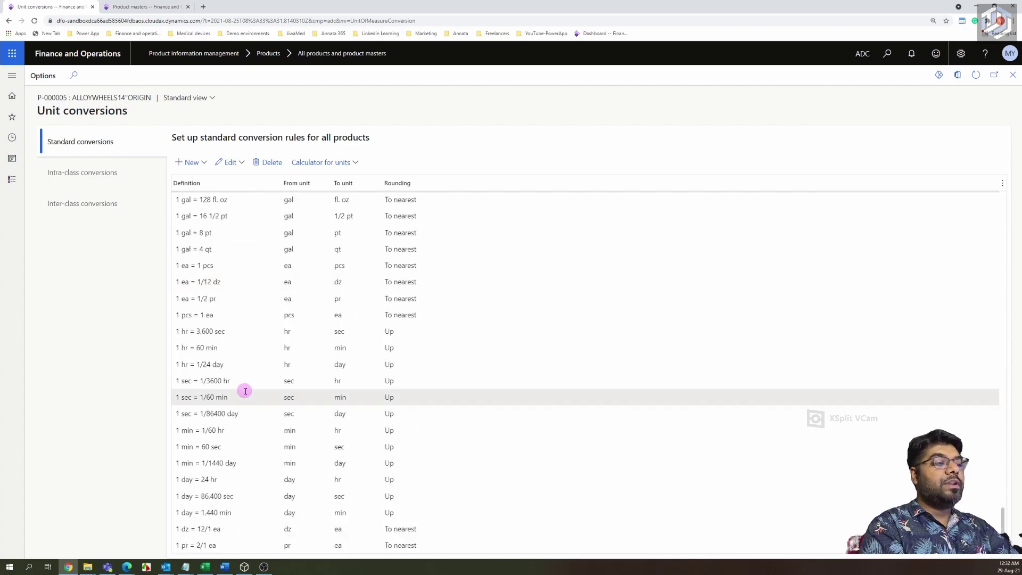
pyautogui.scroll(2, 246, 391)
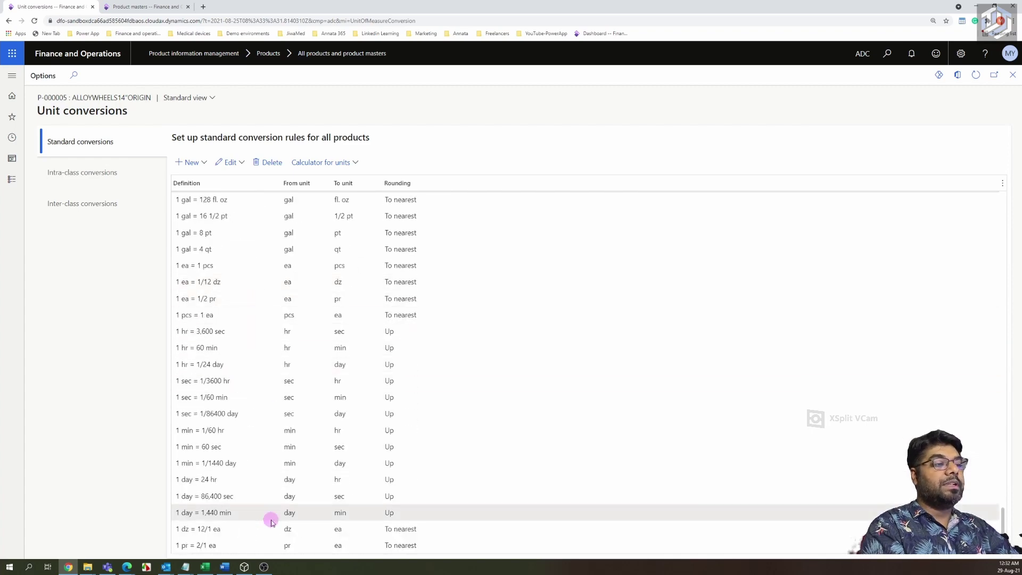
pyautogui.scroll(15, 258, 431)
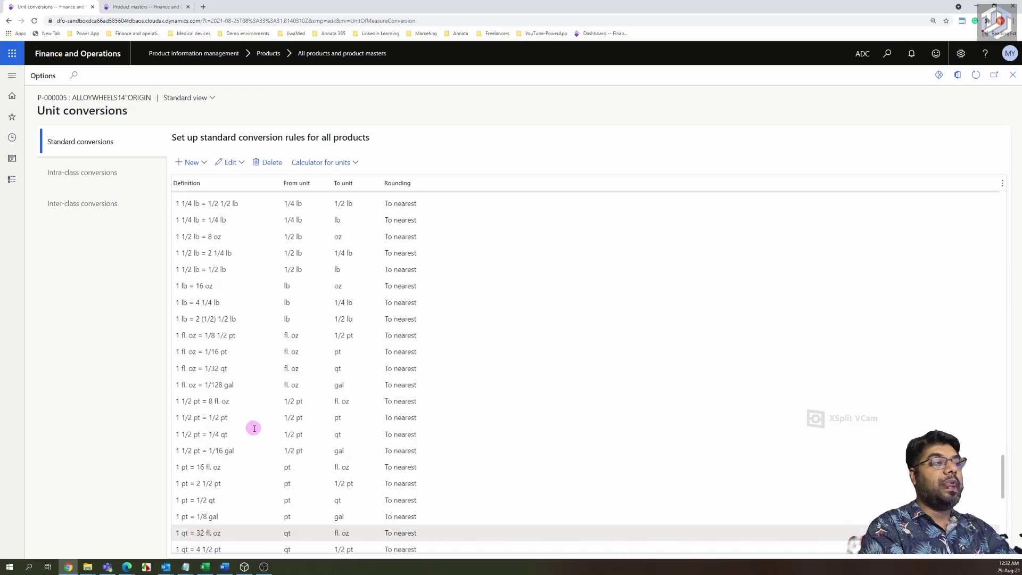
pyautogui.scroll(5, 254, 428)
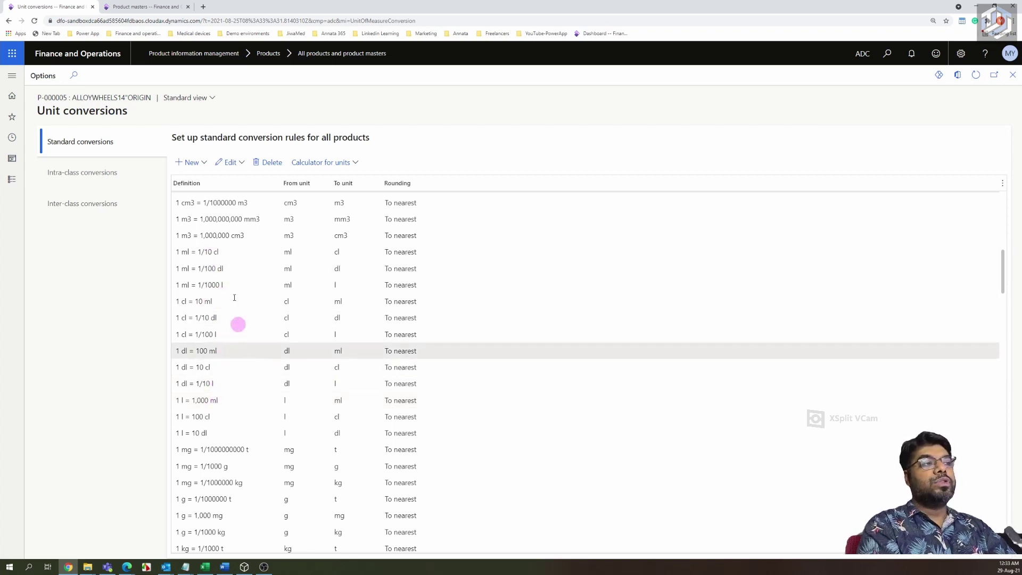
pyautogui.click(97, 175)
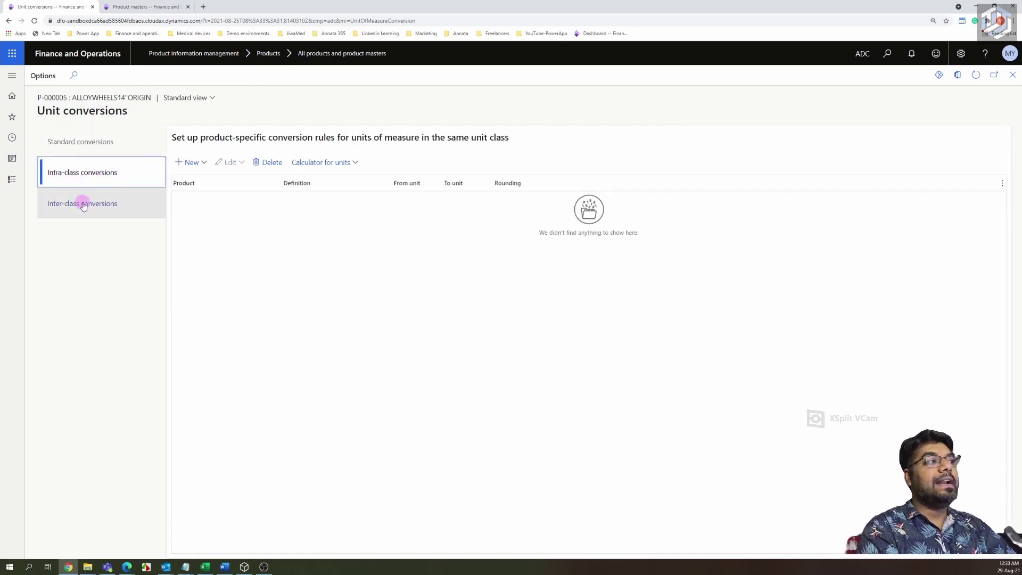
# - Add an intra-class unit conversion of 1 Box = 5 ea for product P-000005, then return to the product details and save
pyautogui.click(205, 165)
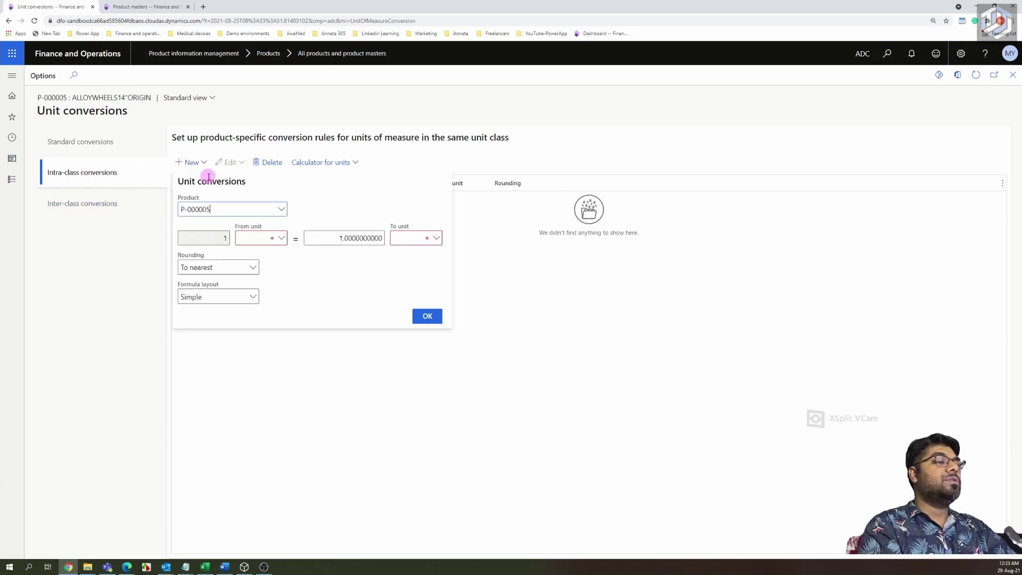
pyautogui.click(254, 239)
pyautogui.write('box')
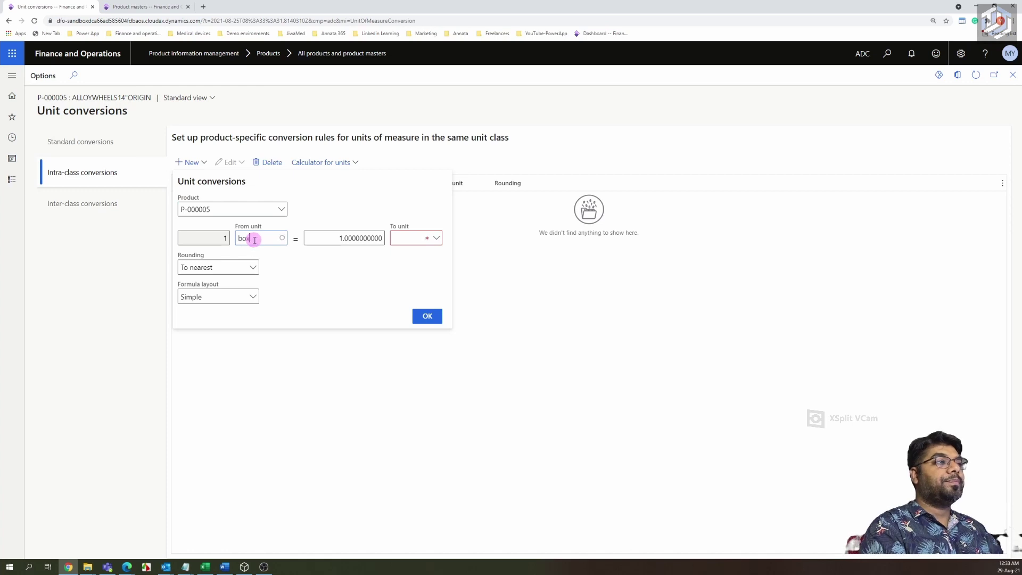
pyautogui.click(413, 237)
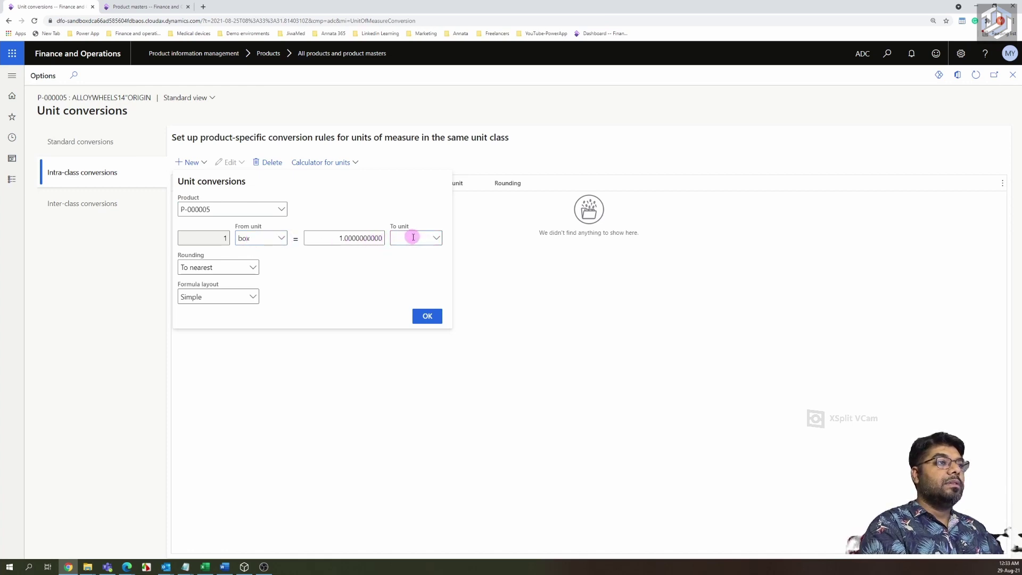
pyautogui.click(341, 237)
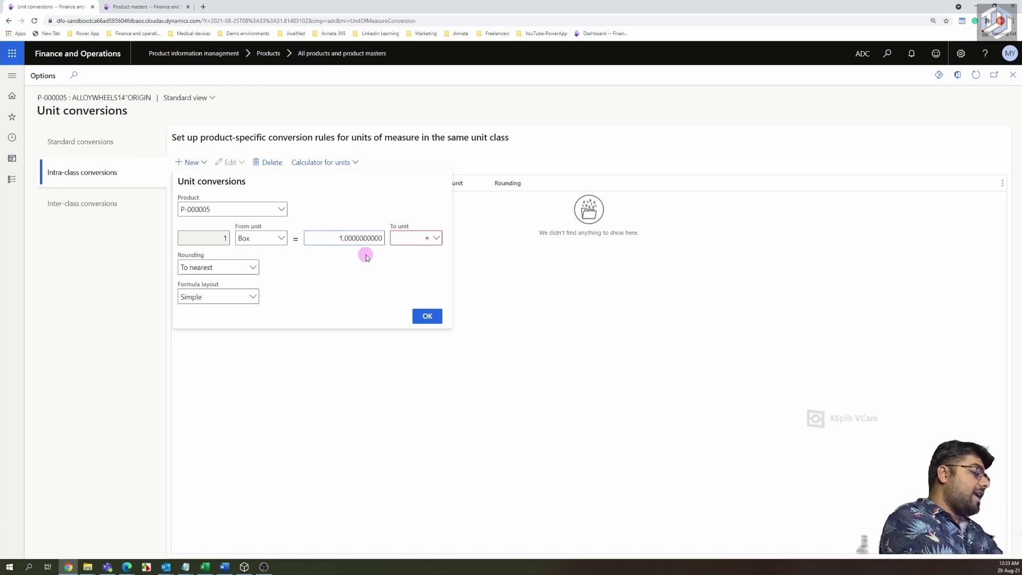
pyautogui.press('BackSpace')
pyautogui.write('5')
pyautogui.click(407, 239)
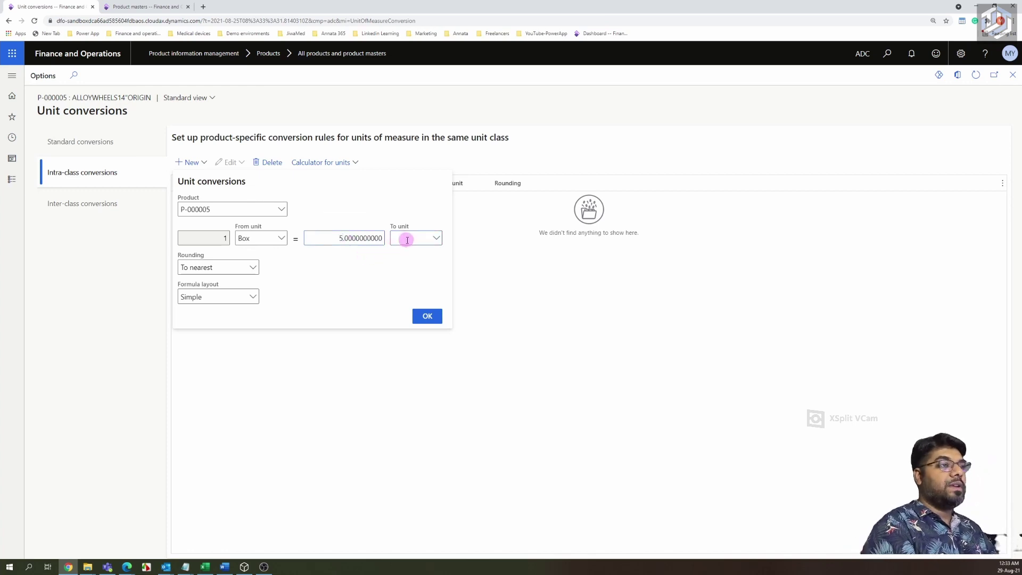
pyautogui.write('ea')
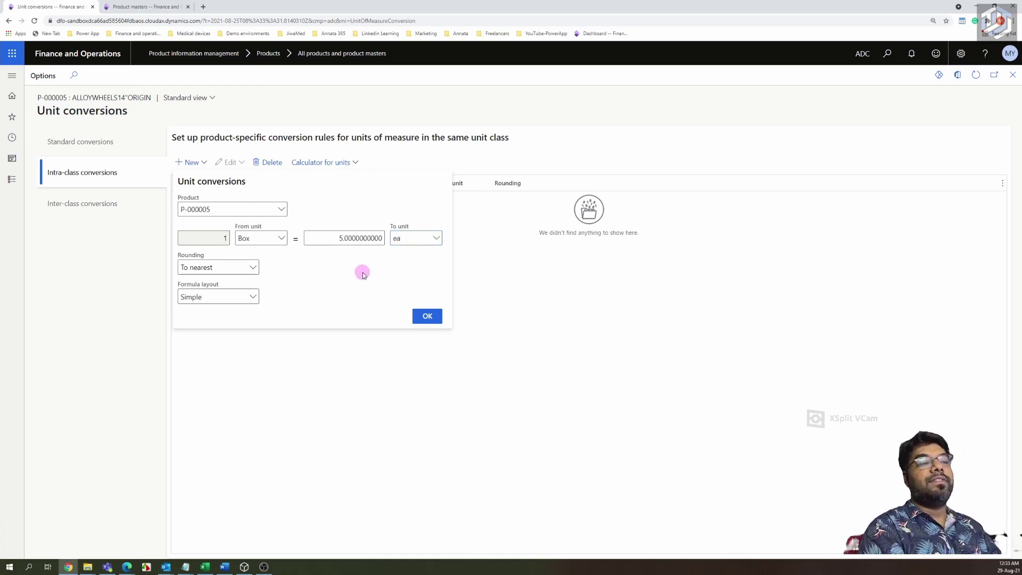
pyautogui.click(422, 319)
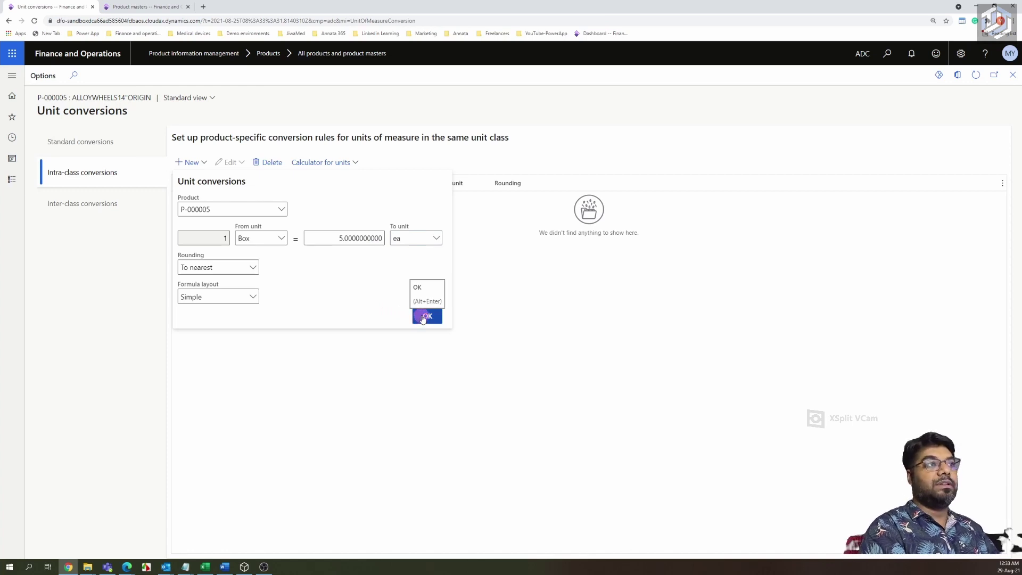
pyautogui.click(423, 318)
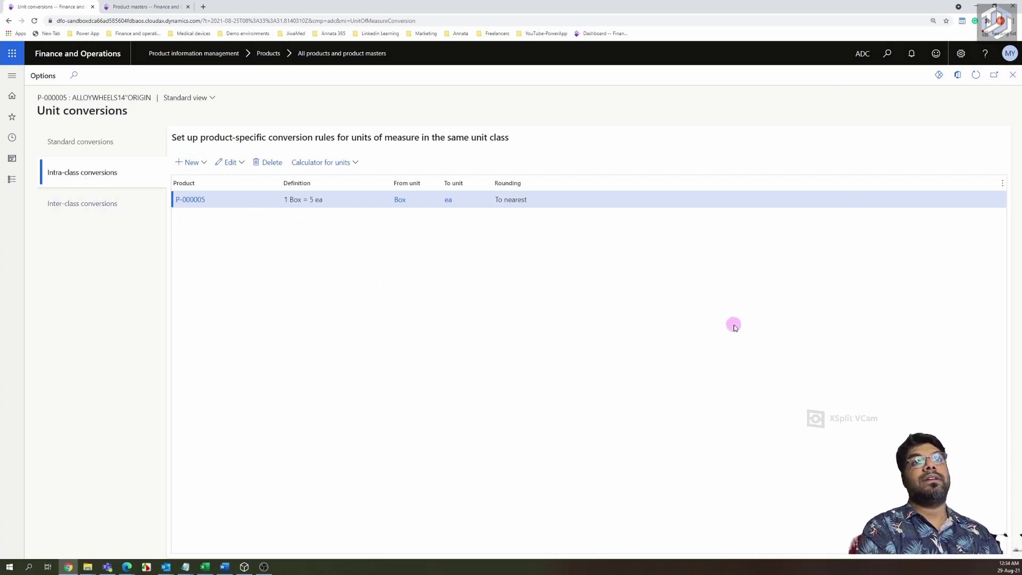
pyautogui.press('Escape')
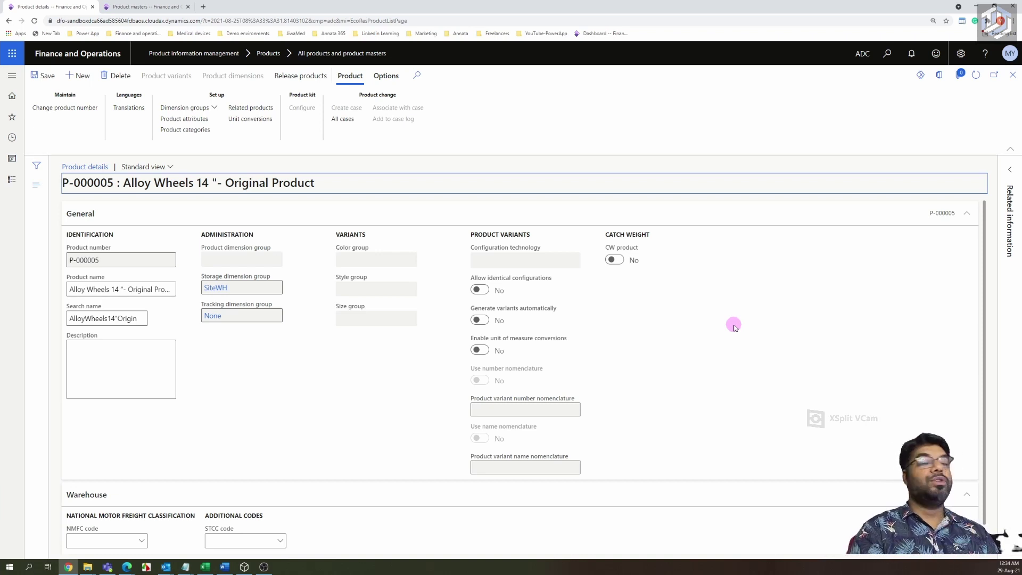
pyautogui.click(52, 75)
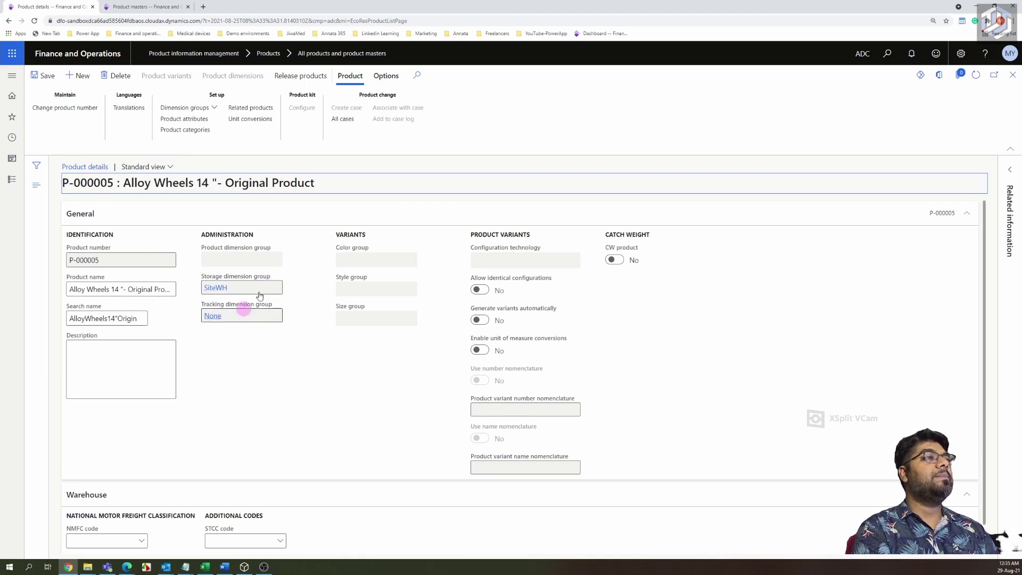
# - Start releasing the product and select company ADC (ADC Motors Limited) as the release target
pyautogui.click(300, 75)
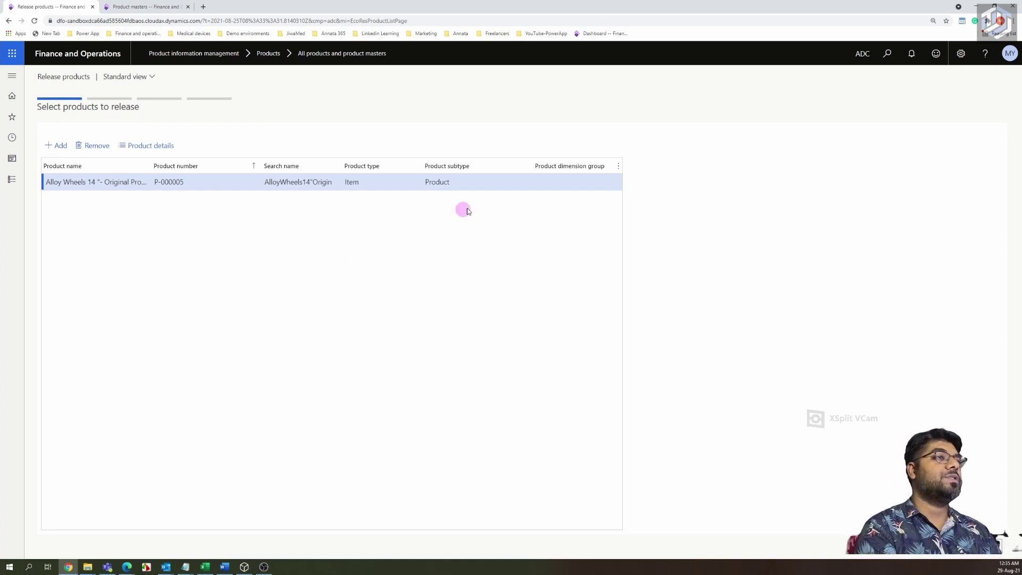
pyautogui.click(945, 556)
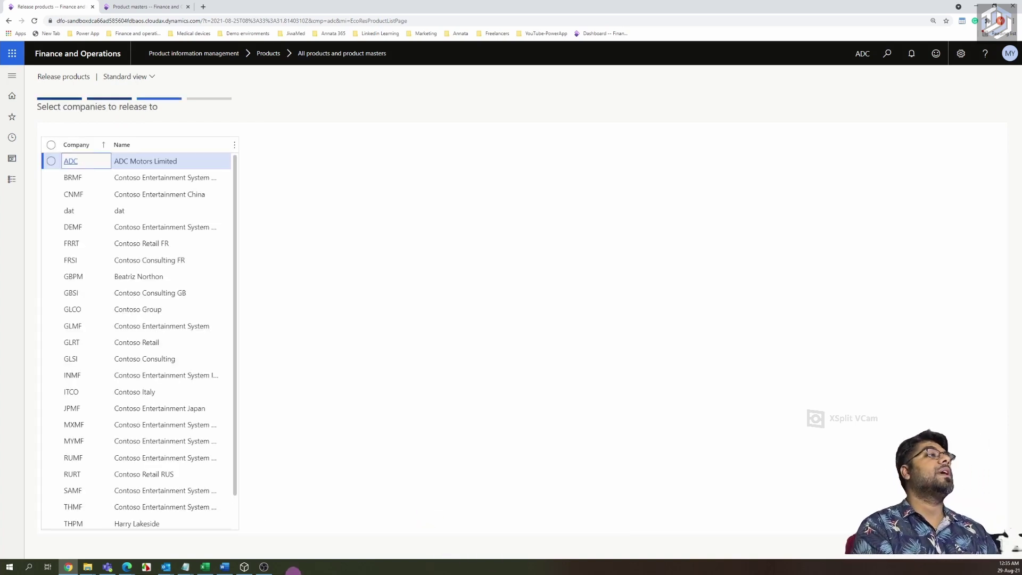
pyautogui.click(51, 161)
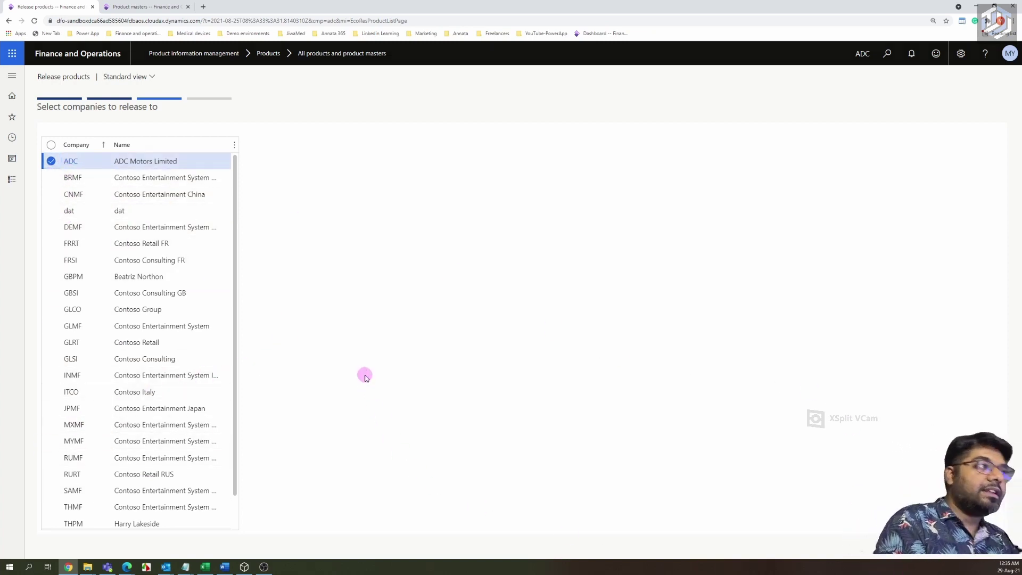
pyautogui.hotkey('alt', 'n')
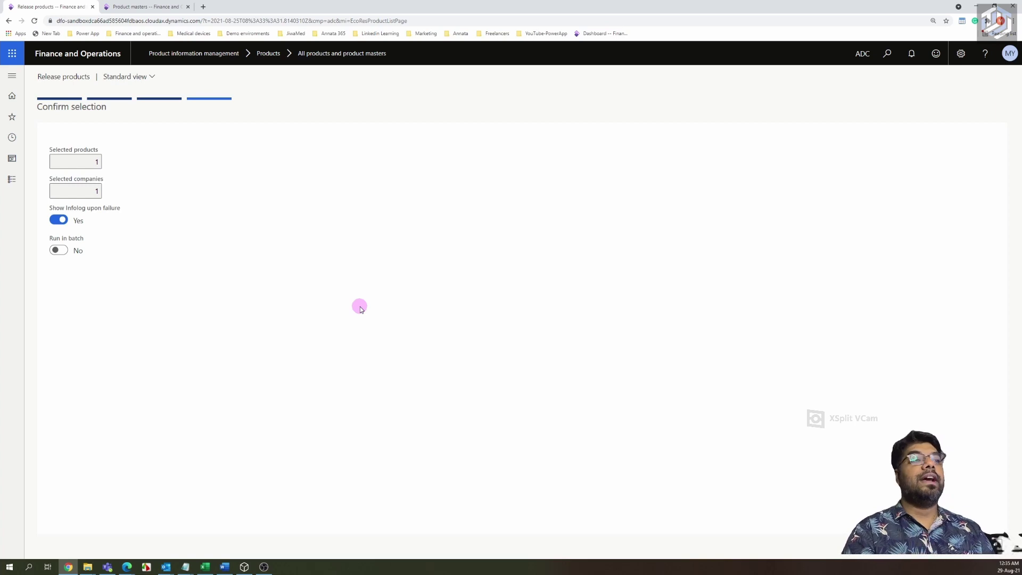
# - Toggle Run in batch on and back to No, finish the release, and dismiss the notifications
pyautogui.click(58, 251)
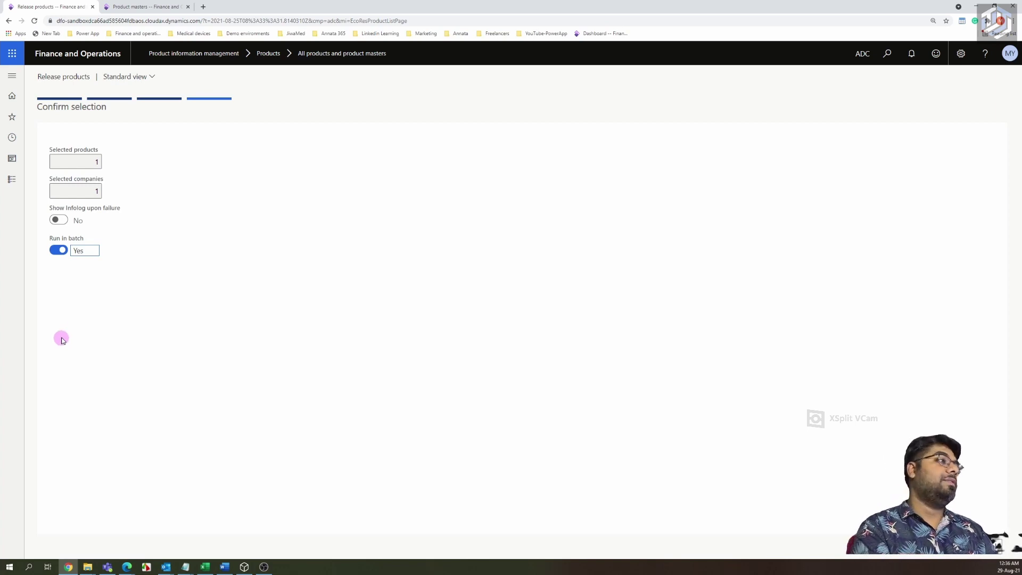
pyautogui.click(63, 250)
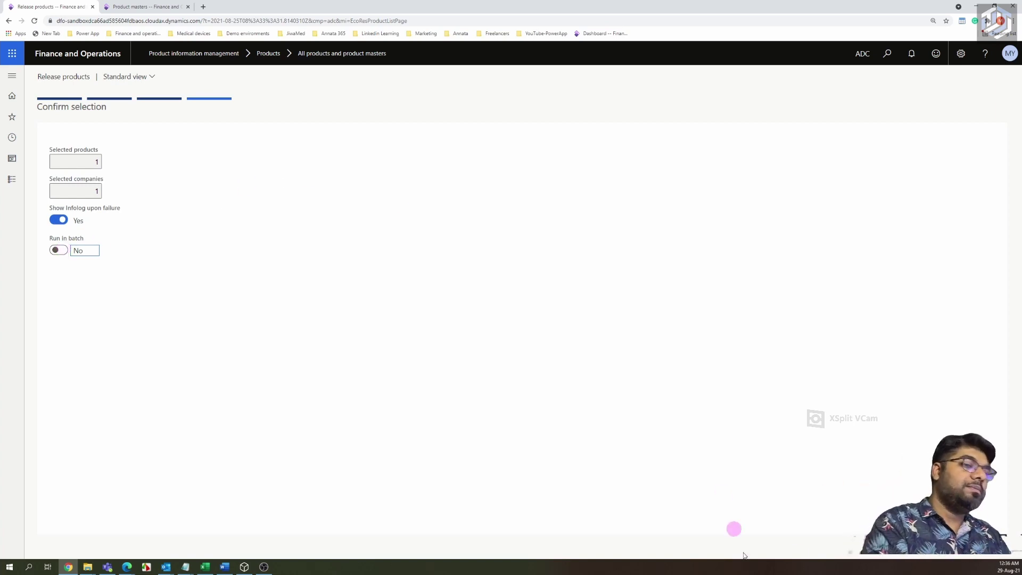
pyautogui.click(944, 555)
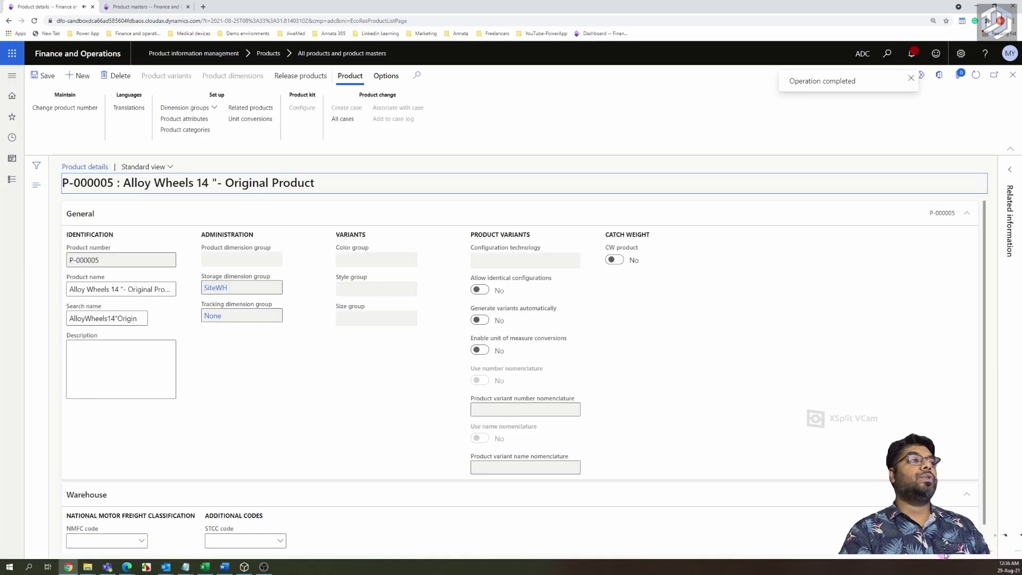
pyautogui.click(911, 77)
pyautogui.click(913, 56)
pyautogui.click(504, 164)
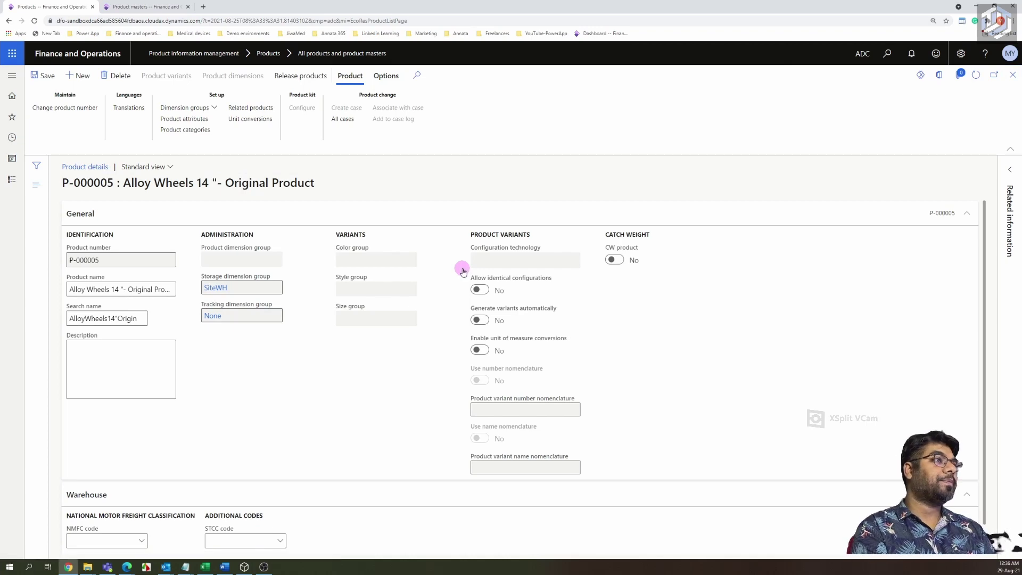
# - Leave the shared products and open item P-000005 from the Released products list in Product information management
pyautogui.press('Escape')
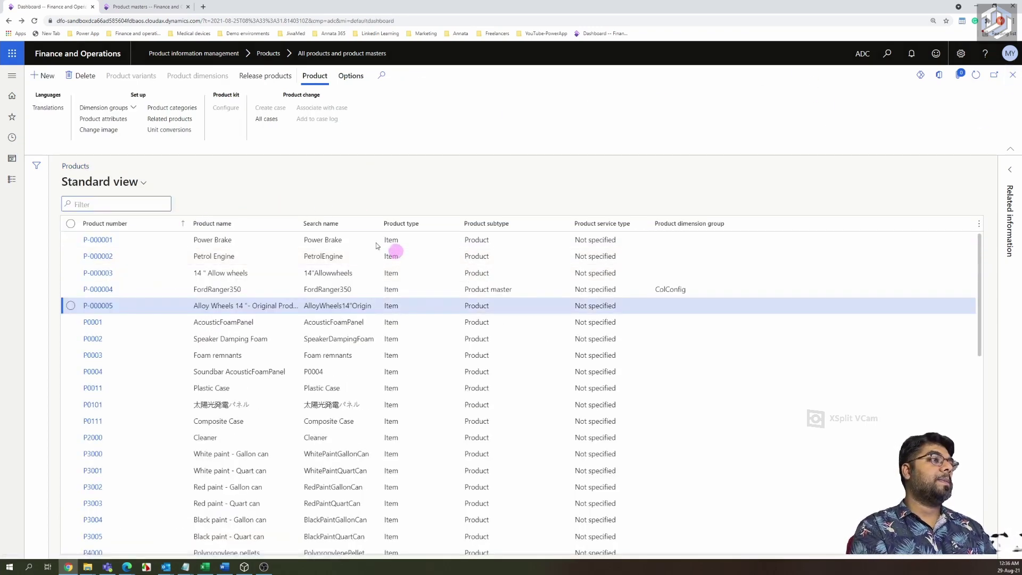
pyautogui.click(13, 75)
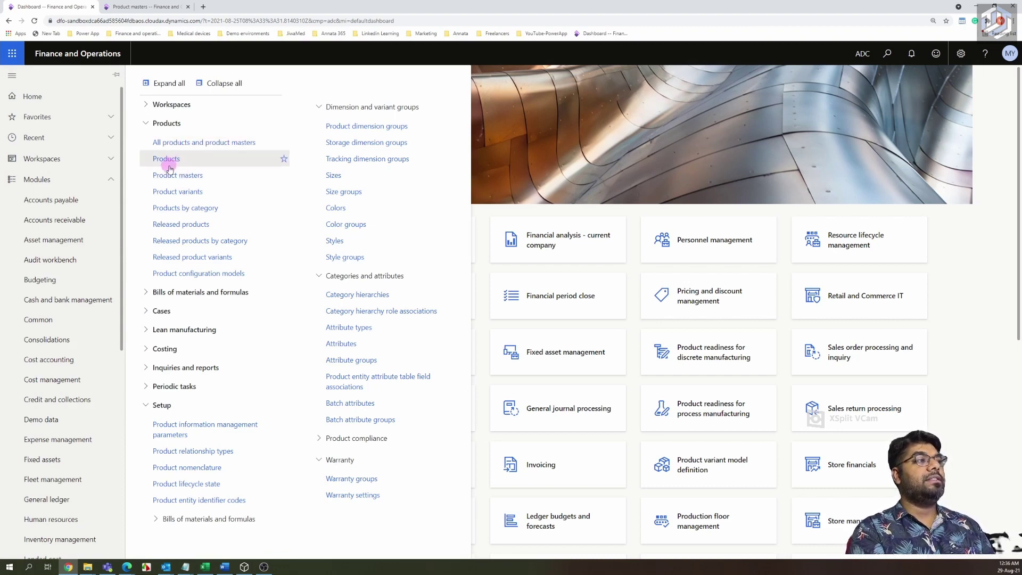
pyautogui.click(179, 224)
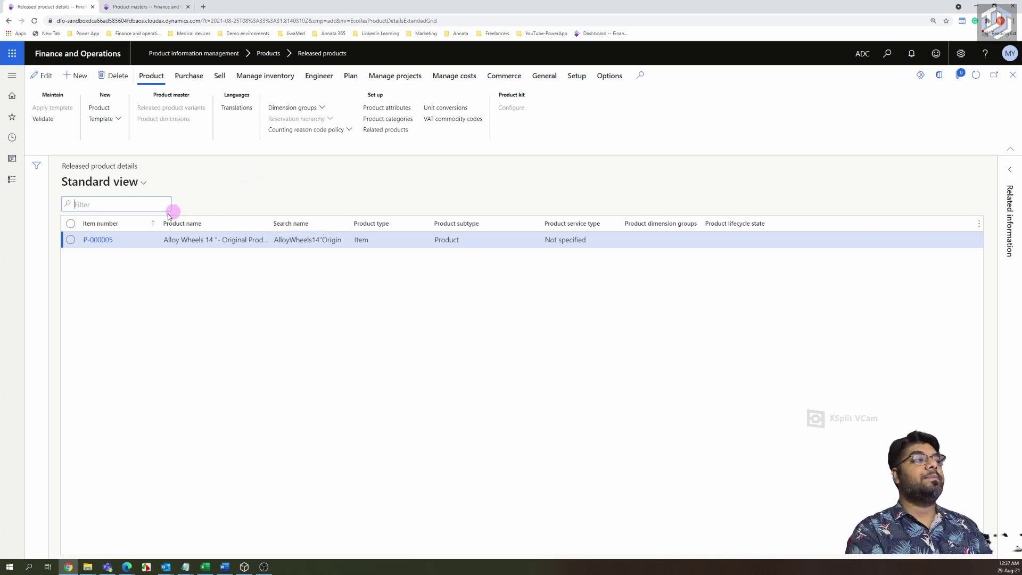
pyautogui.click(99, 239)
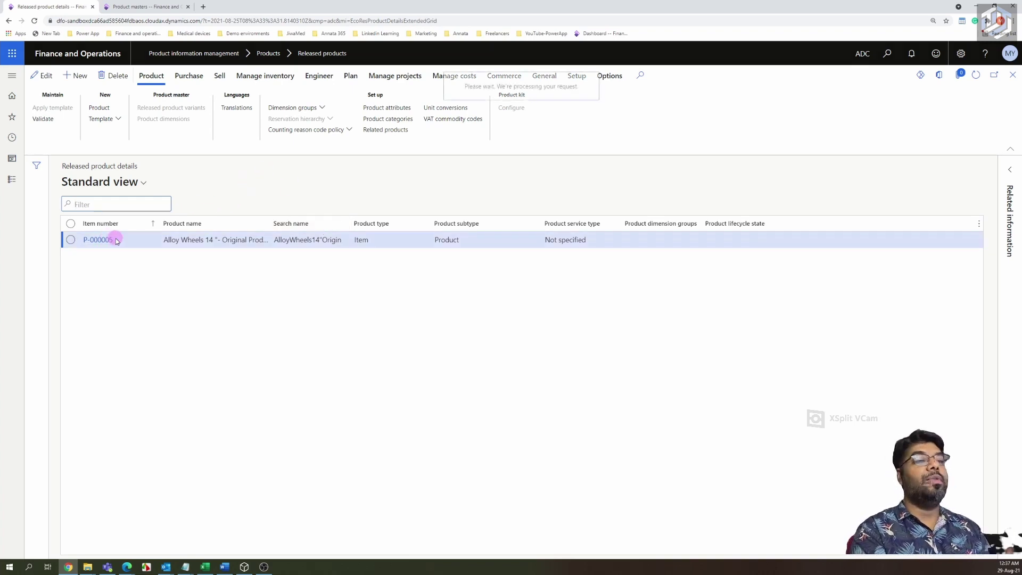